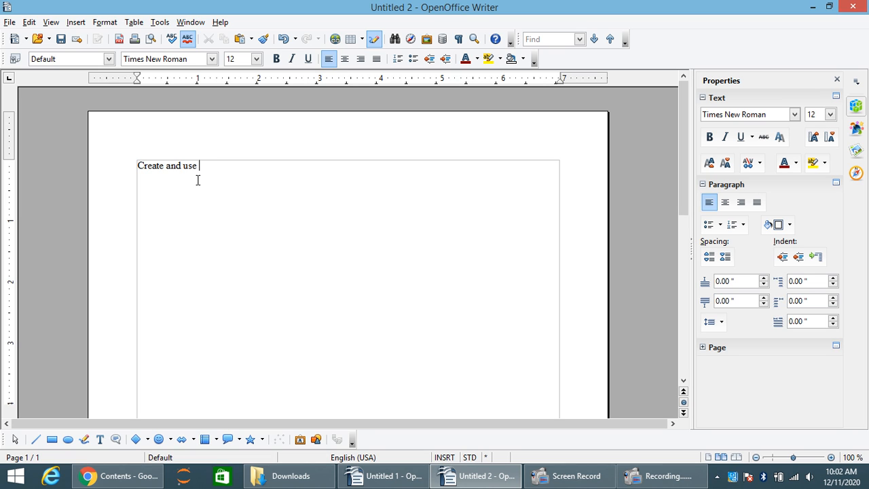
# Write the heading "Create and use Template", set its font size to 40, and start a new line below it.
pyautogui.write('e and use Template')
pyautogui.tripleClick(188, 165)
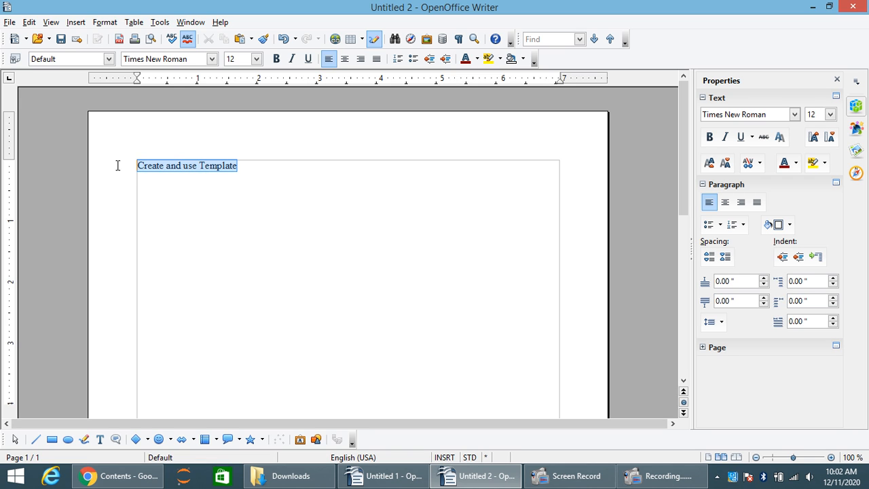
pyautogui.click(257, 59)
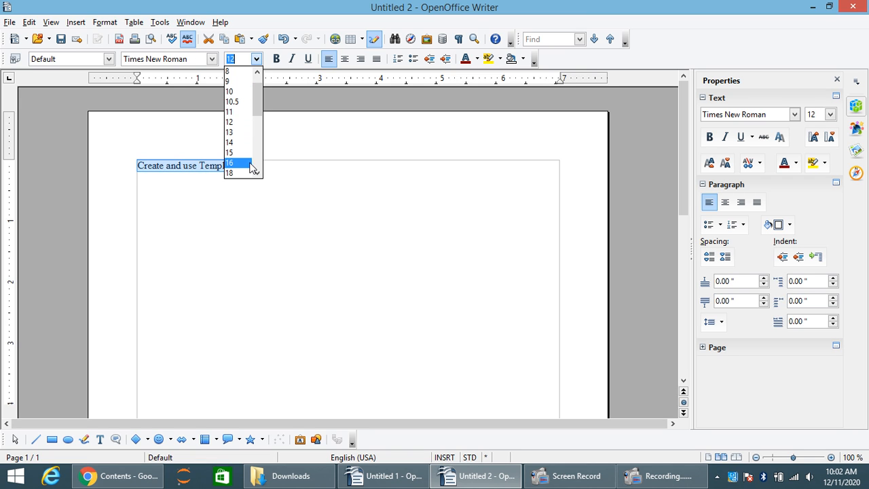
pyautogui.moveTo(261, 110); pyautogui.dragTo(261, 142)
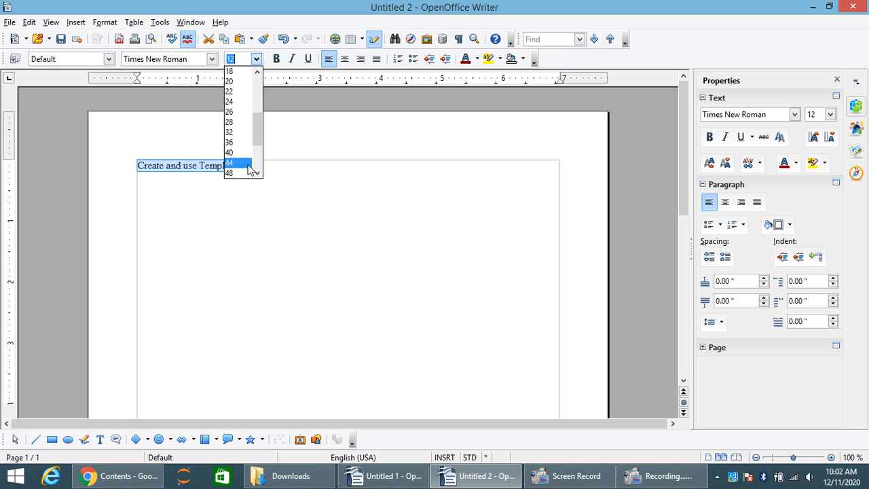
pyautogui.click(236, 154)
pyautogui.click(482, 189)
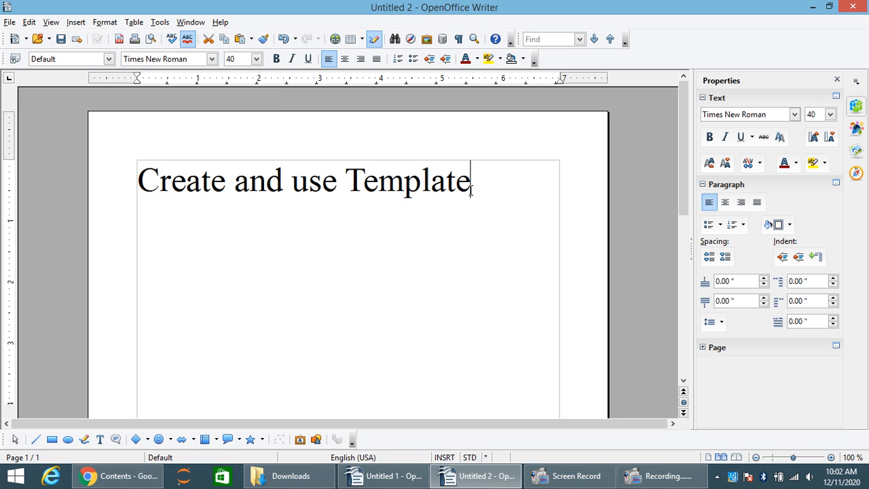
pyautogui.press('Return')
# Open the Templates and Documents dialog and examine the details of the presentation backgrounds from Black and White to Keyboard.
pyautogui.click(10, 22)
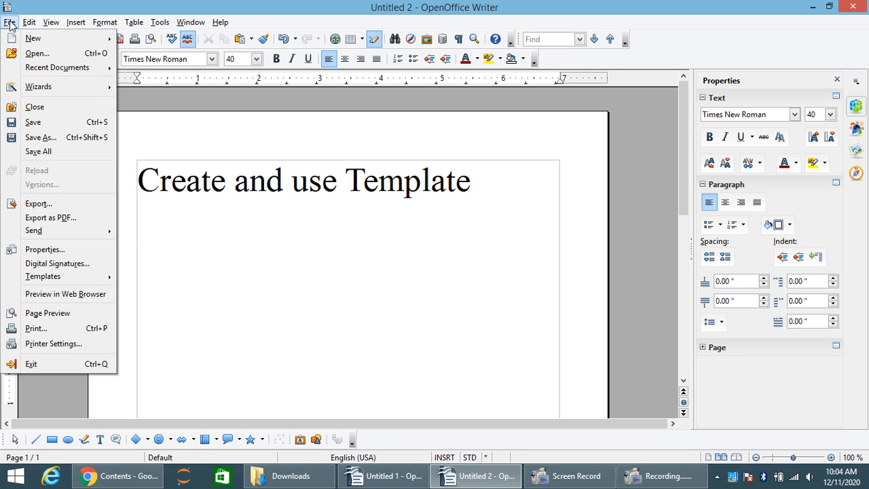
pyautogui.moveTo(38, 44)
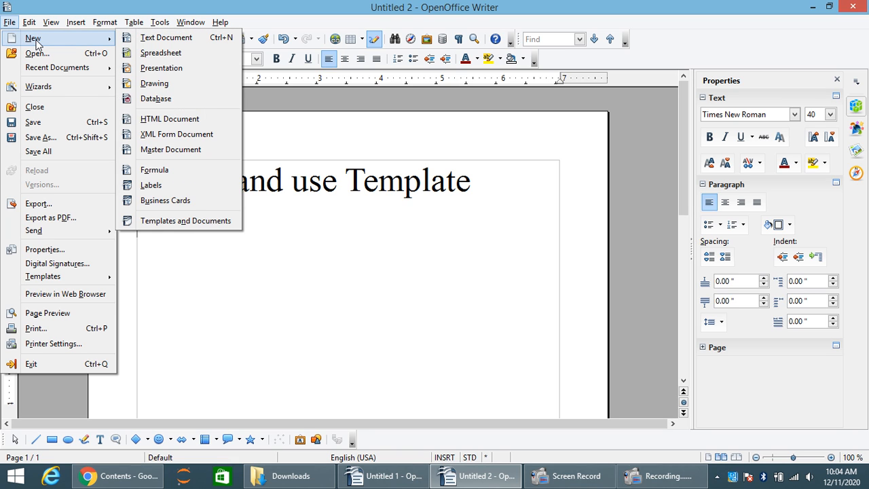
pyautogui.click(192, 222)
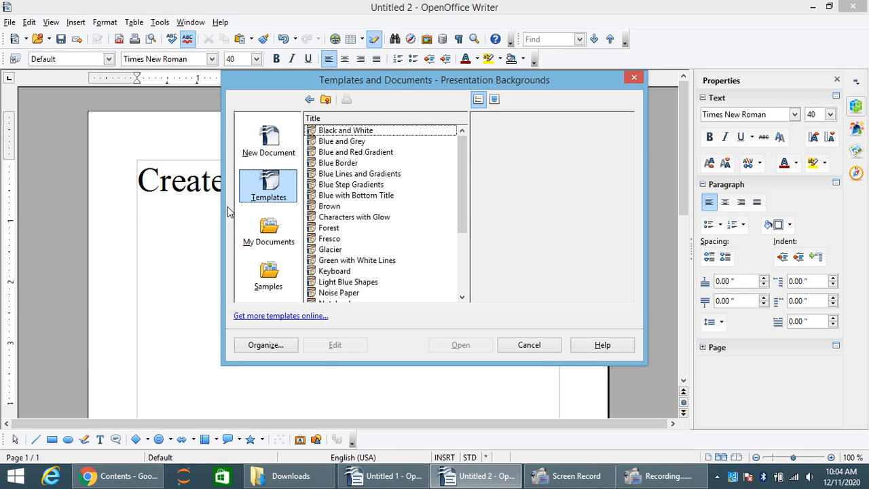
pyautogui.click(336, 134)
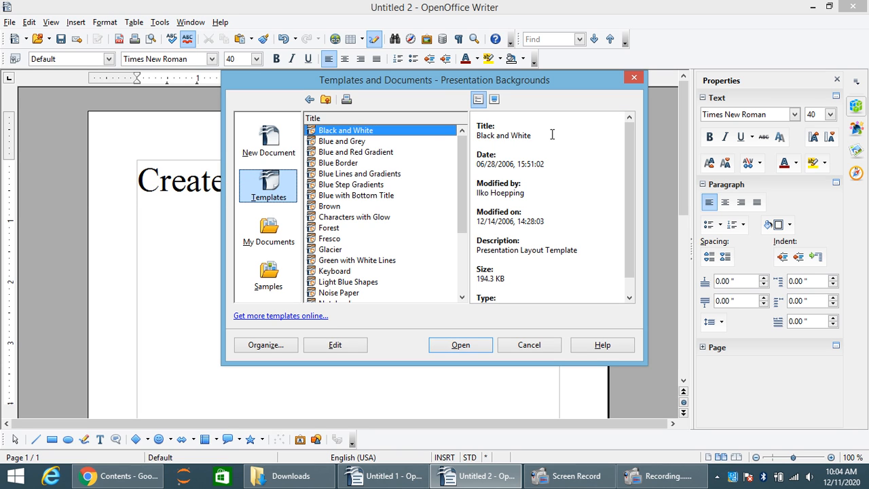
pyautogui.click(344, 142)
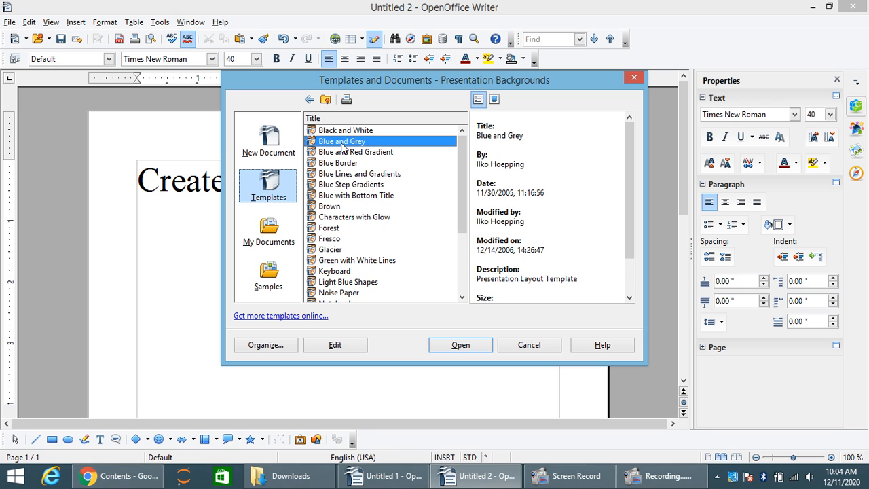
pyautogui.click(340, 164)
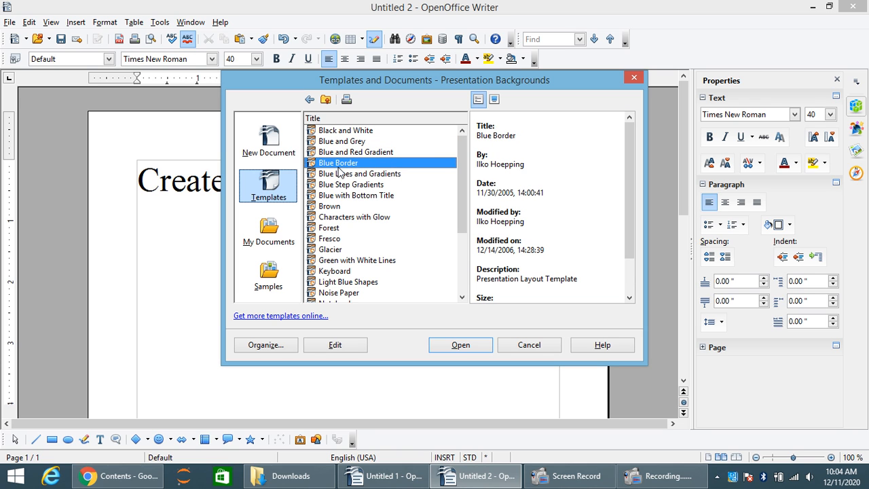
pyautogui.click(340, 175)
pyautogui.click(339, 196)
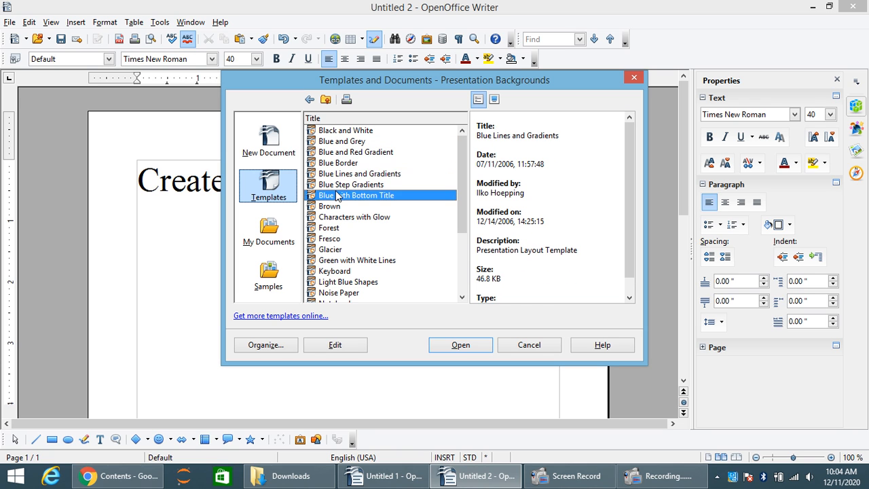
pyautogui.click(338, 207)
pyautogui.click(339, 217)
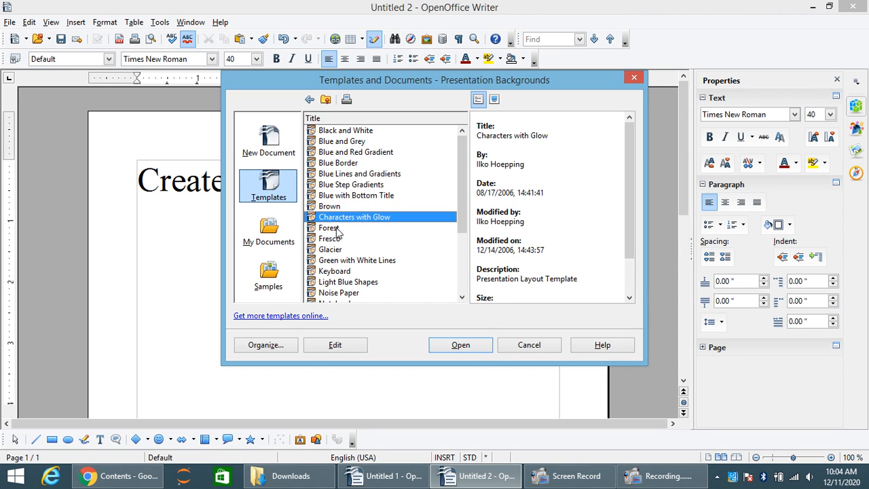
pyautogui.click(337, 228)
pyautogui.click(337, 238)
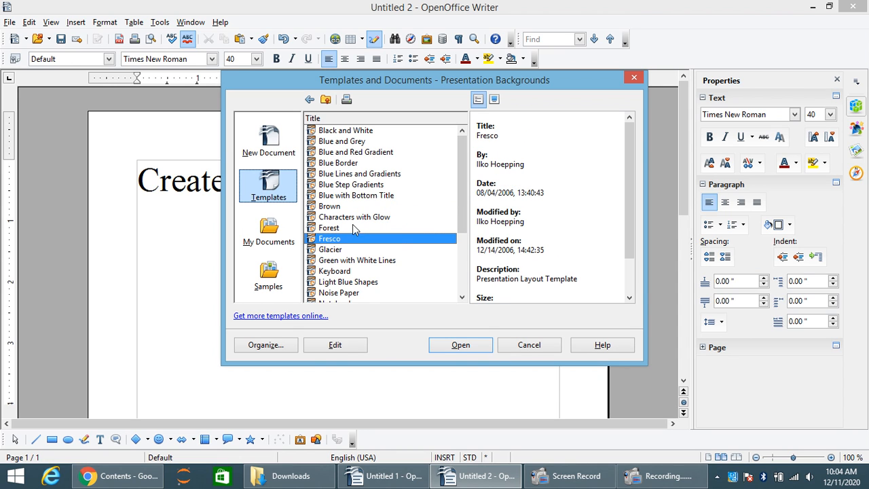
pyautogui.click(340, 250)
pyautogui.click(340, 261)
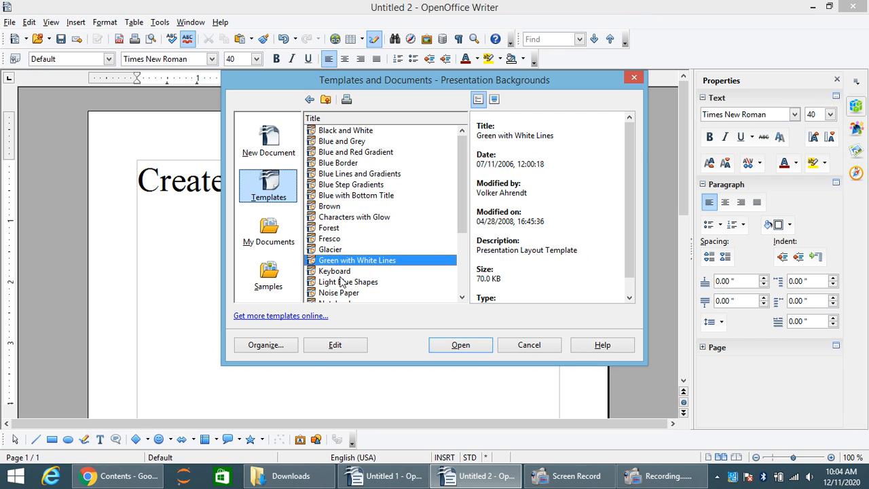
pyautogui.click(340, 271)
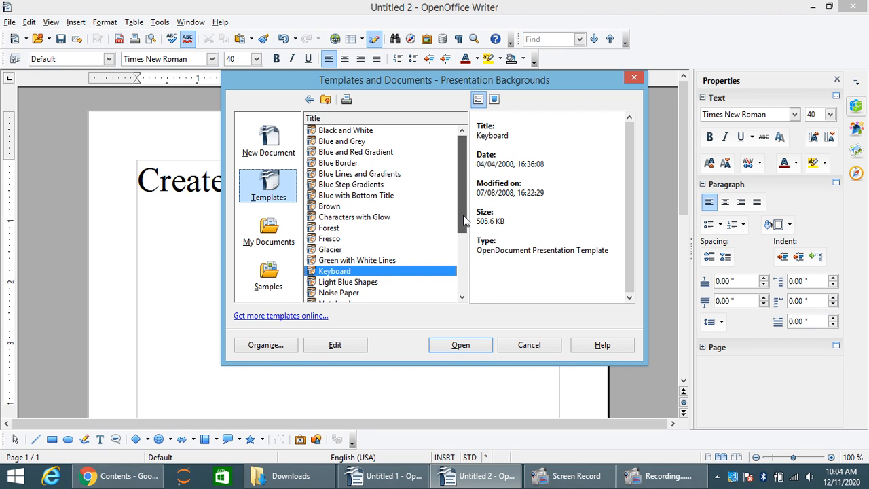
# Examine the details of the remaining presentation backgrounds, including Noise Paper, Light Blue Shapes, Technical Polygon, Water and Wine.
pyautogui.moveTo(462, 210); pyautogui.dragTo(464, 297)
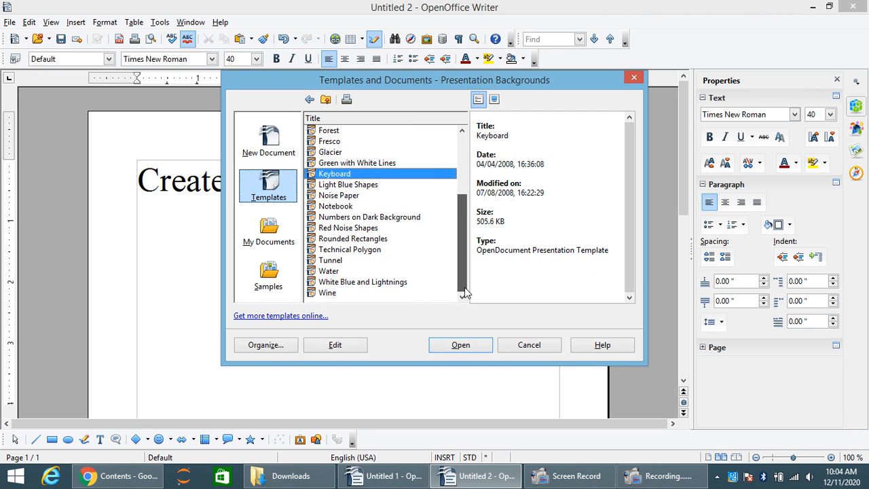
pyautogui.click(328, 197)
pyautogui.click(336, 187)
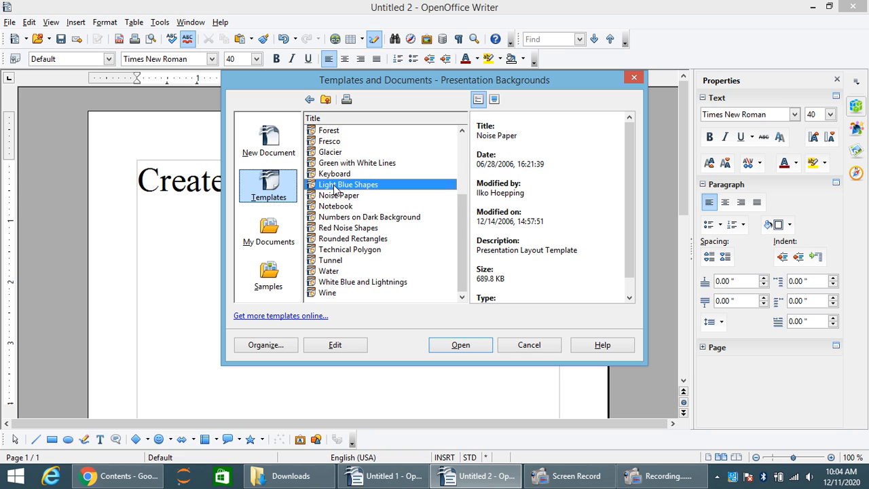
pyautogui.click(337, 218)
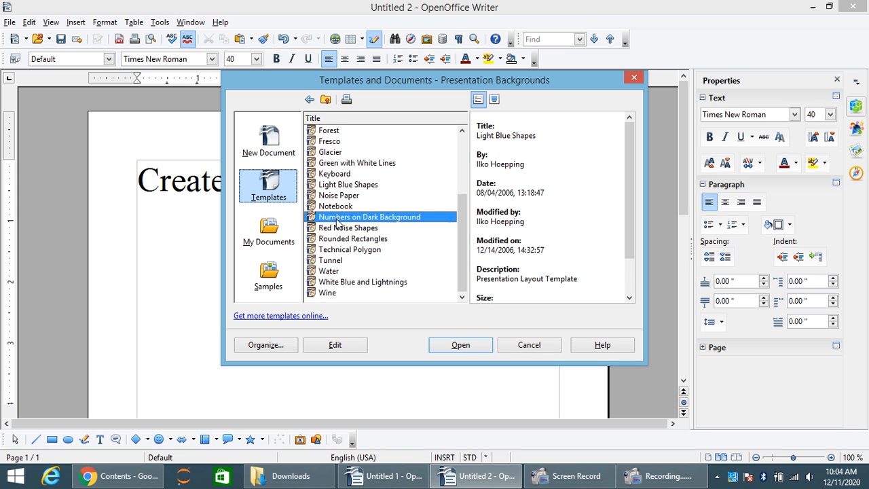
pyautogui.click(337, 228)
pyautogui.click(338, 239)
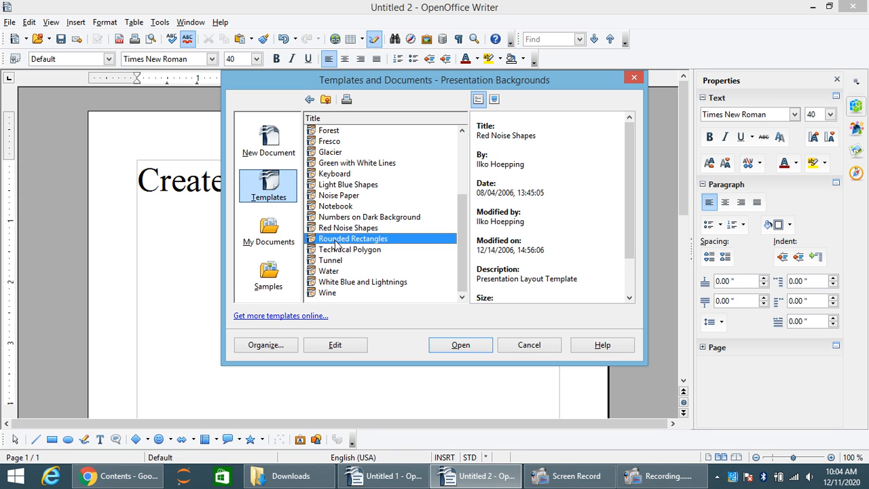
pyautogui.click(336, 250)
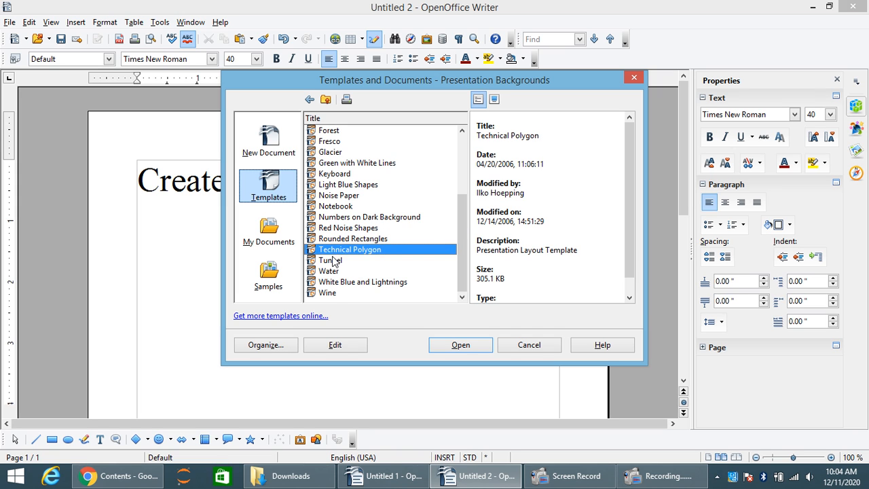
pyautogui.click(334, 262)
pyautogui.click(335, 271)
pyautogui.click(336, 282)
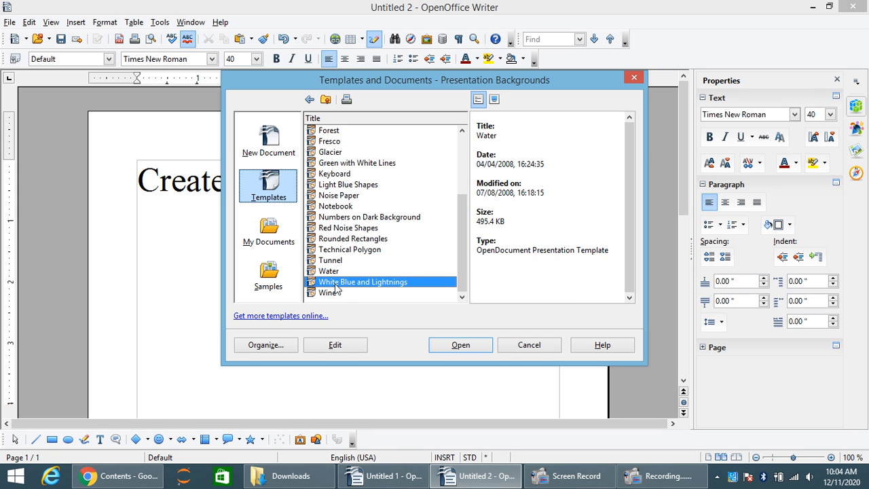
pyautogui.click(334, 292)
pyautogui.click(344, 185)
pyautogui.click(339, 156)
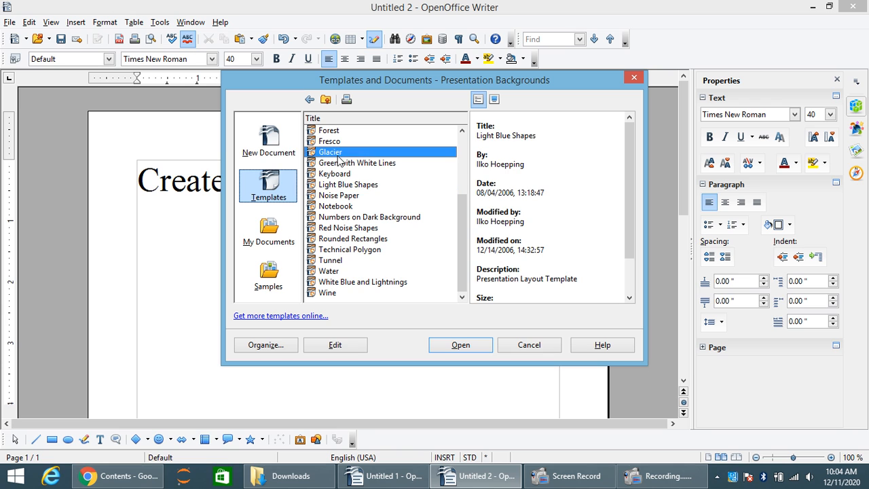
# Open the Notebook presentation background template.
pyautogui.click(339, 196)
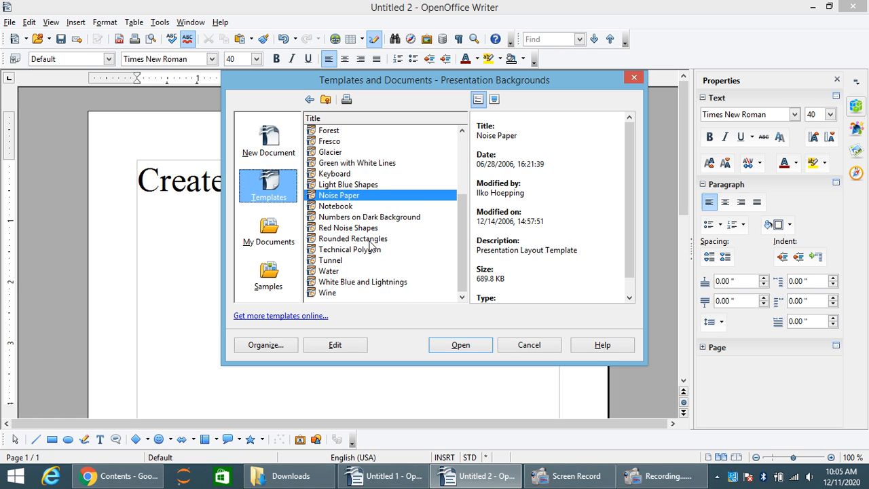
pyautogui.click(341, 206)
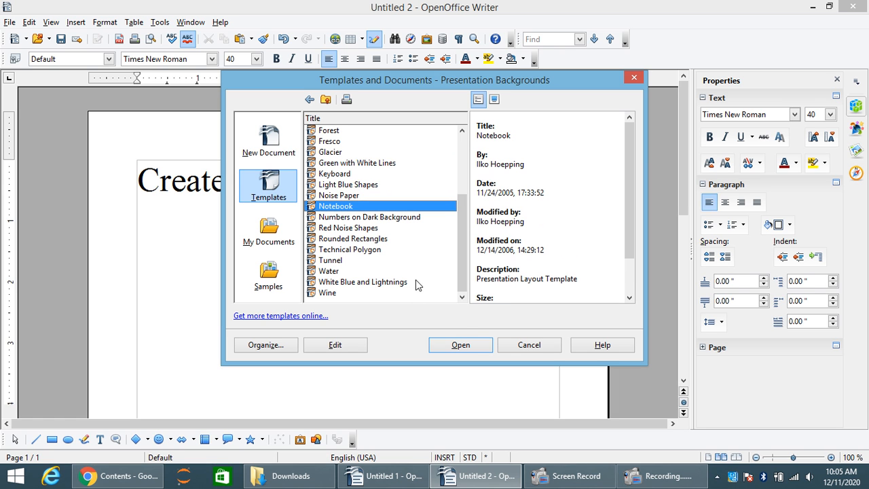
pyautogui.click(469, 347)
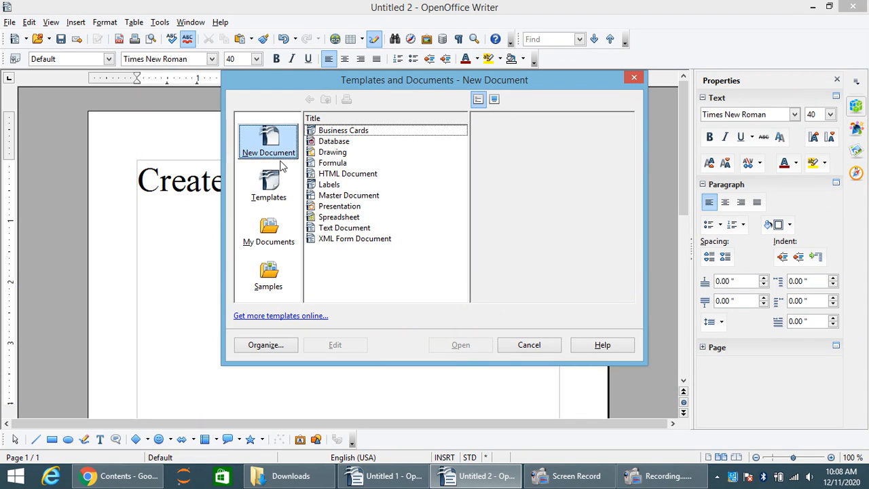
# Examine the contents of the My Templates, Presentation Backgrounds and Presentations template folders.
pyautogui.click(269, 185)
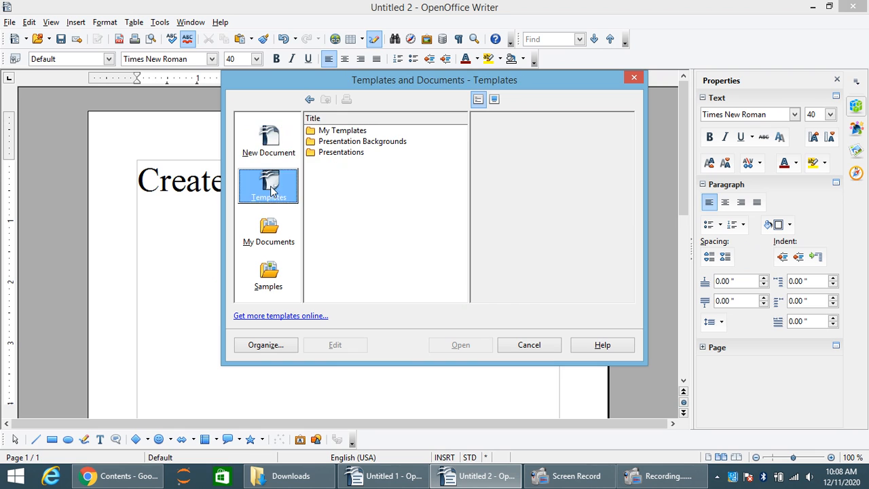
pyautogui.click(344, 131)
pyautogui.doubleClick(344, 131)
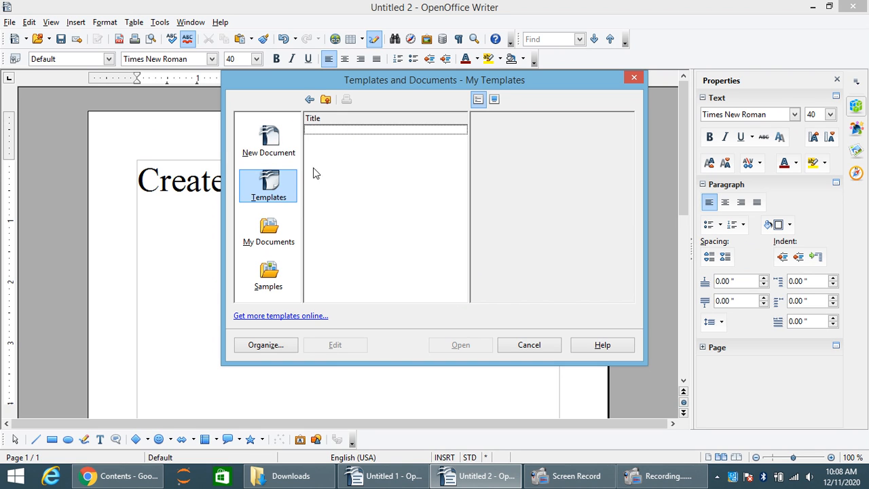
pyautogui.click(309, 101)
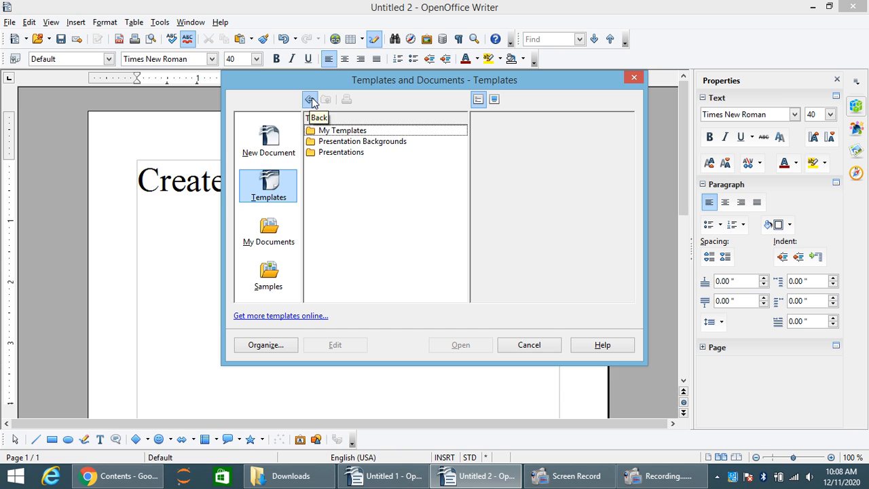
pyautogui.doubleClick(330, 141)
pyautogui.click(329, 209)
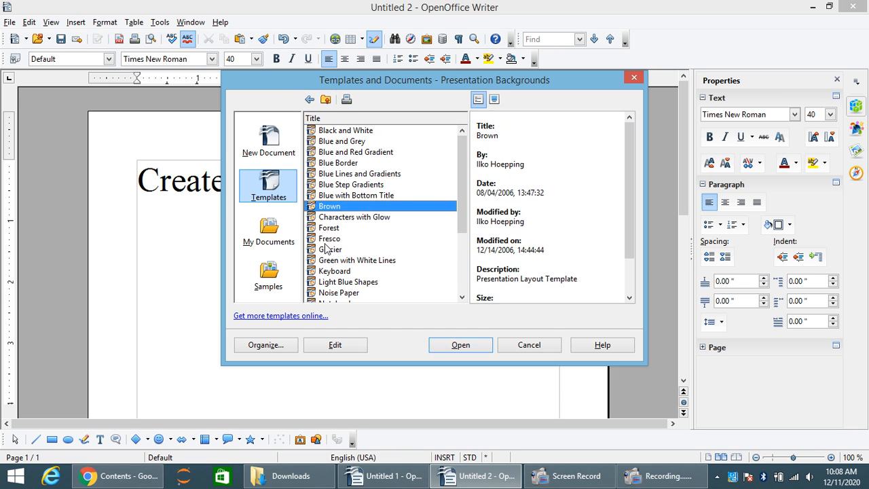
pyautogui.click(325, 250)
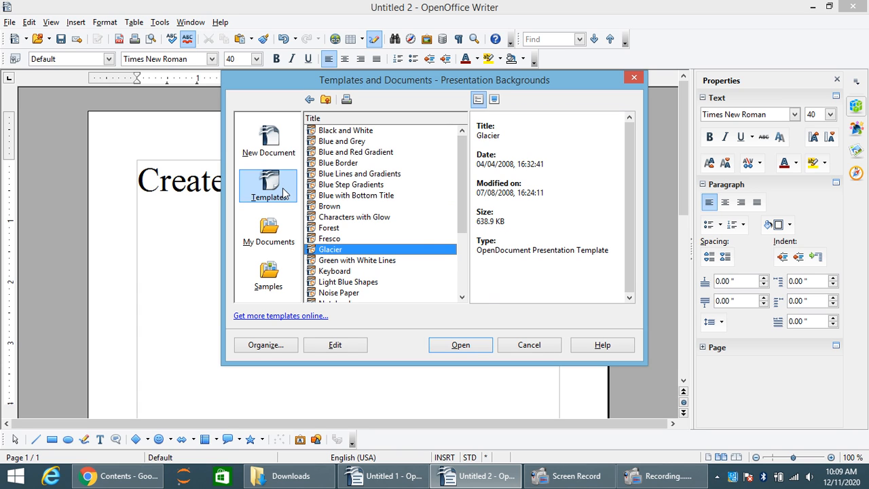
pyautogui.click(309, 99)
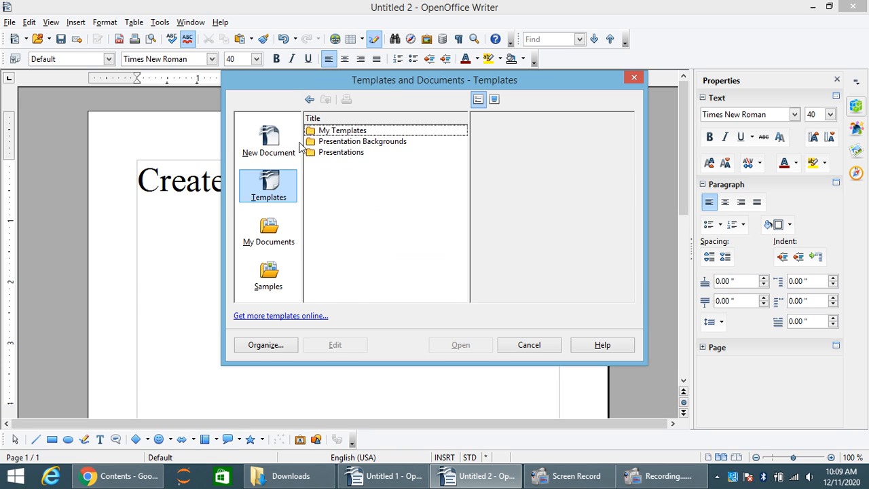
pyautogui.doubleClick(313, 152)
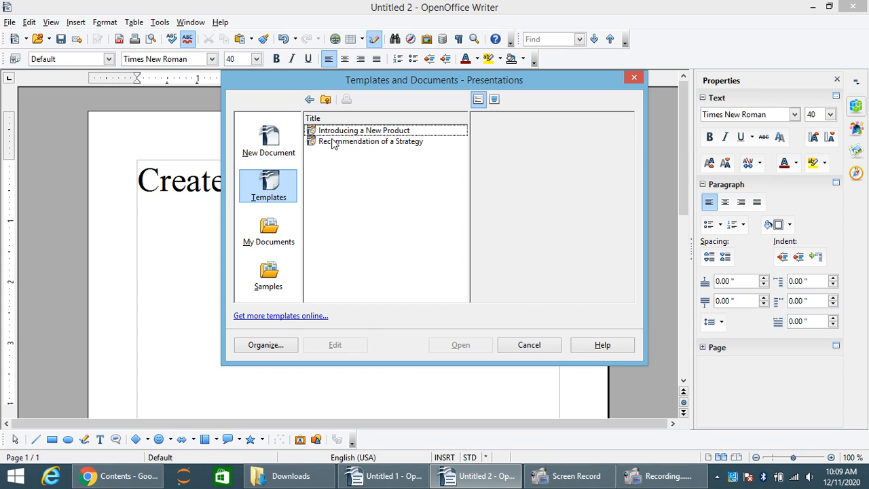
# Open the Business Cards setup from the list of new document types.
pyautogui.click(280, 140)
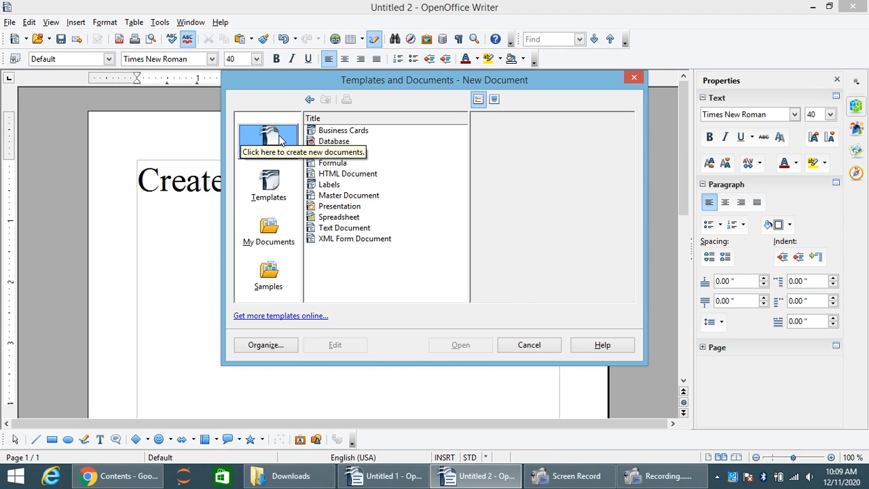
pyautogui.click(349, 132)
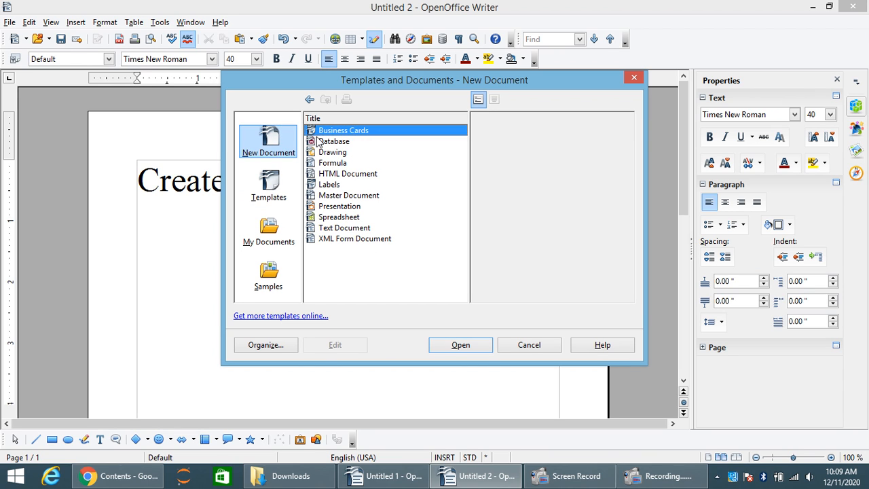
pyautogui.click(459, 348)
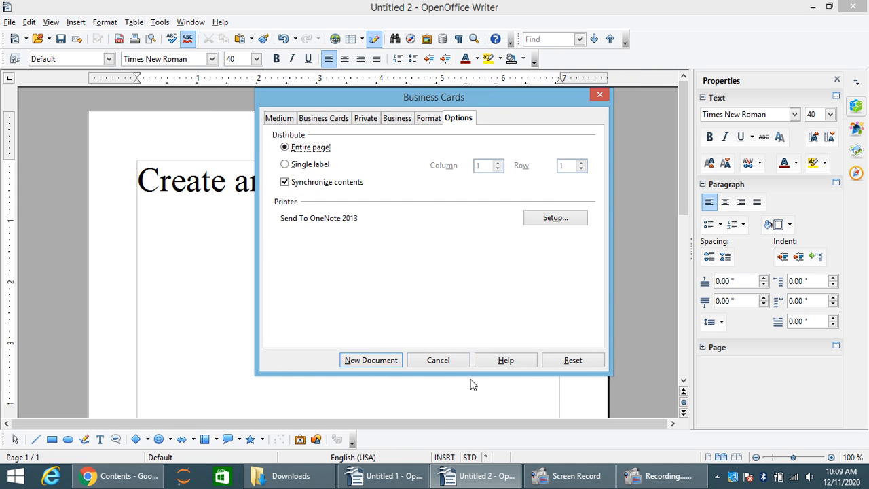
# Create the business card document and enter the company name "Tulasi enterprises" in the card's upper cell.
pyautogui.click(373, 365)
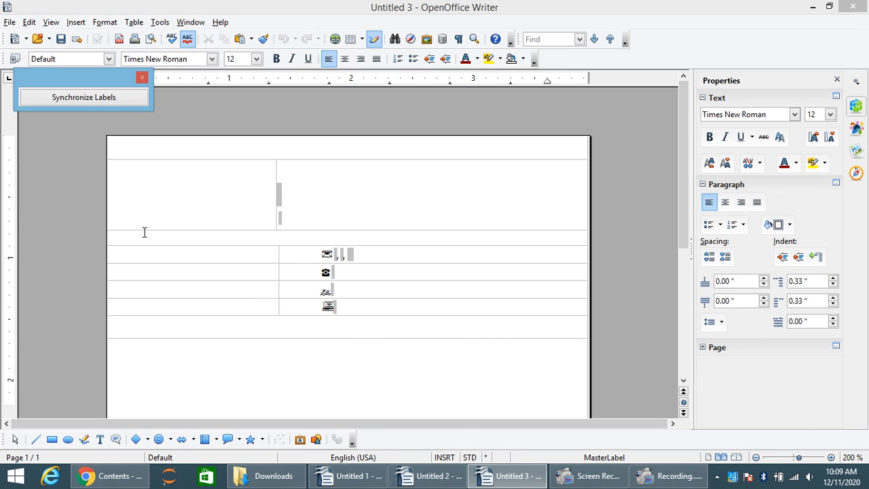
pyautogui.click(356, 173)
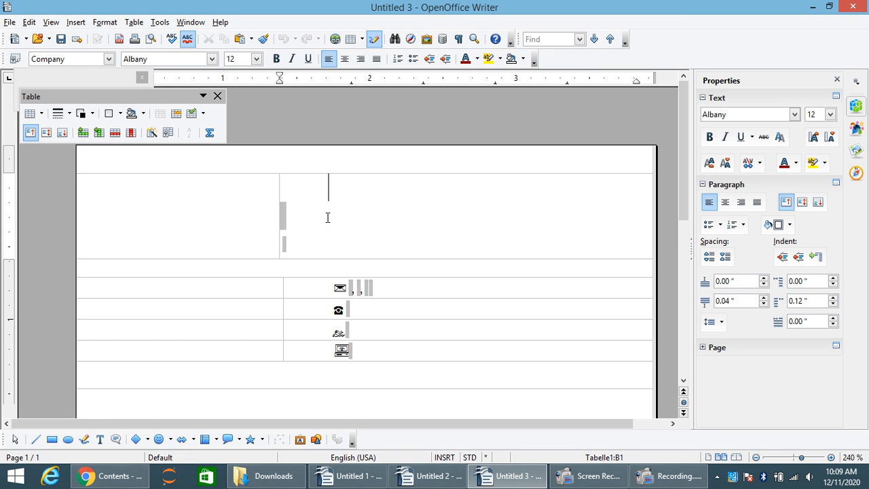
pyautogui.write('tulasi enter')
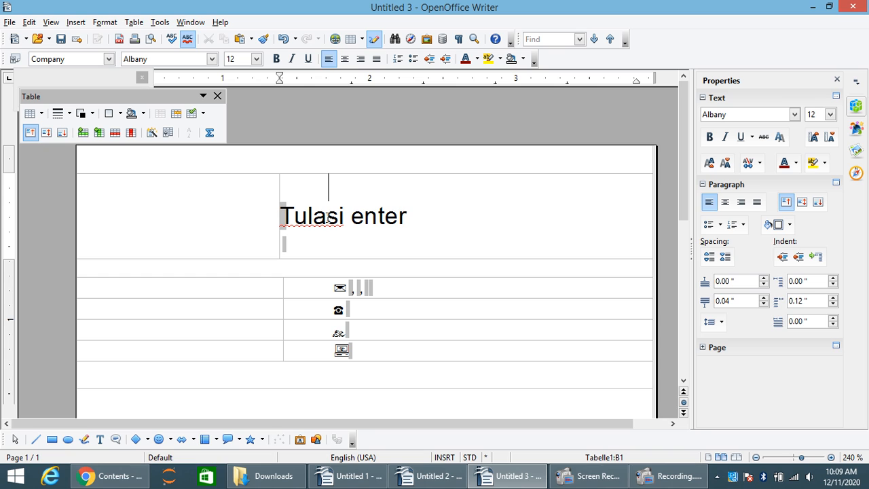
pyautogui.write('prises')
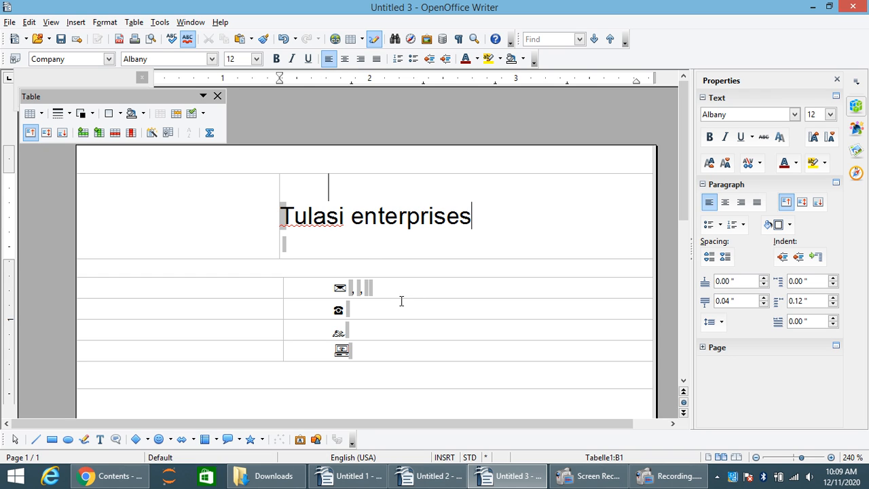
# Fill in the e-mail address on the card's envelope line and the phone number on its telephone line.
pyautogui.click(372, 288)
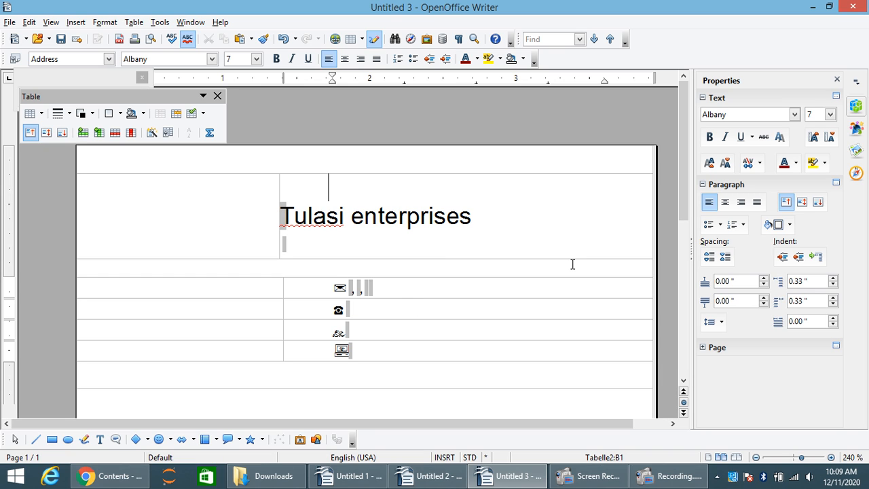
pyautogui.write('xyz@gmai')
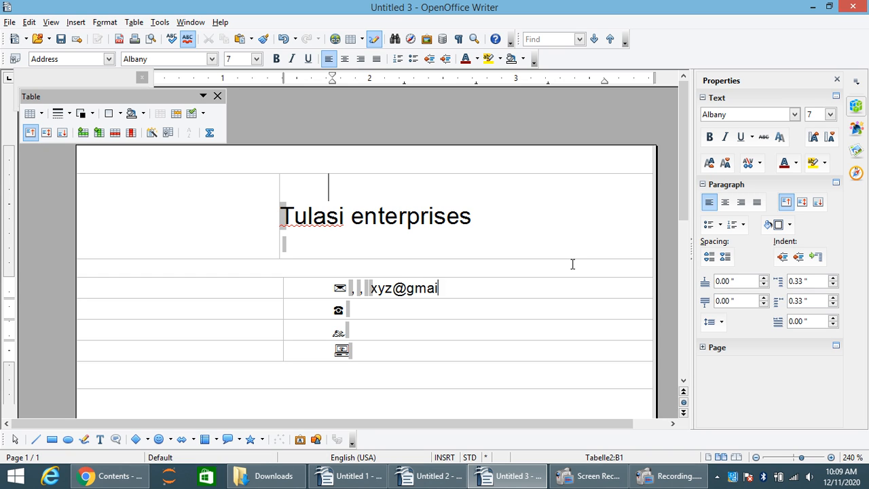
pyautogui.write('l.com')
pyautogui.click(369, 311)
pyautogui.write('1')
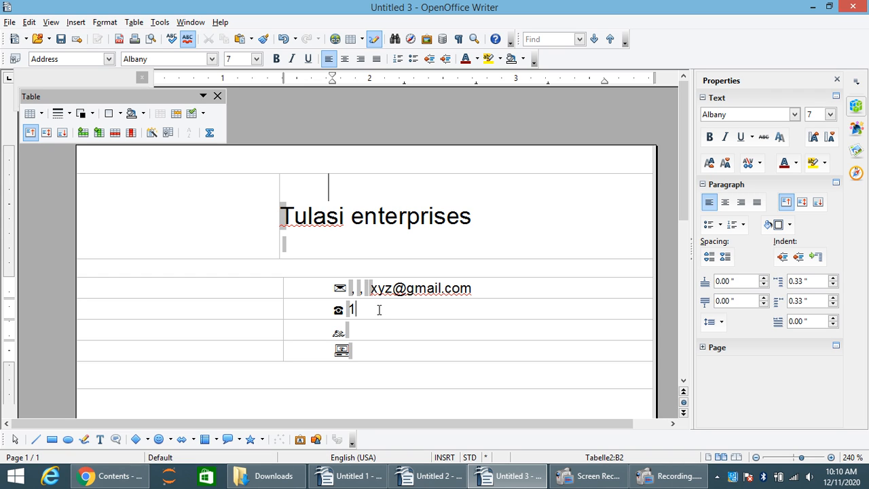
pyautogui.write('23456789')
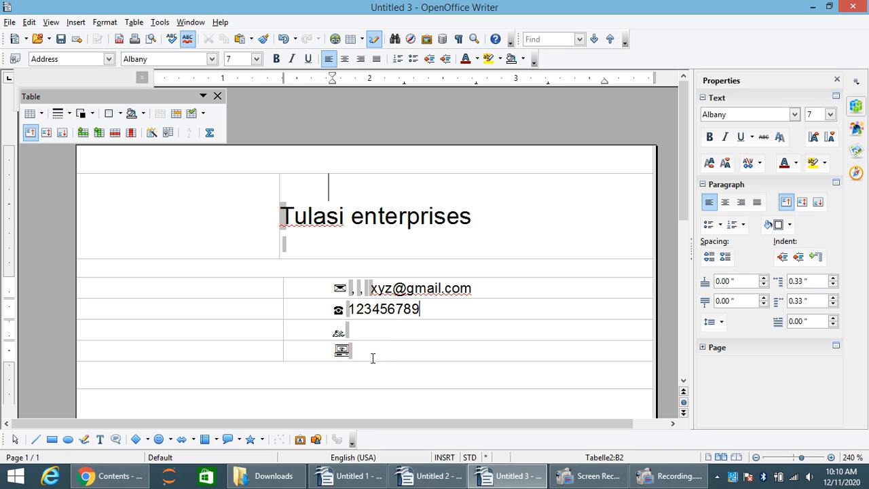
pyautogui.click(351, 350)
pyautogui.click(356, 335)
pyautogui.click(9, 23)
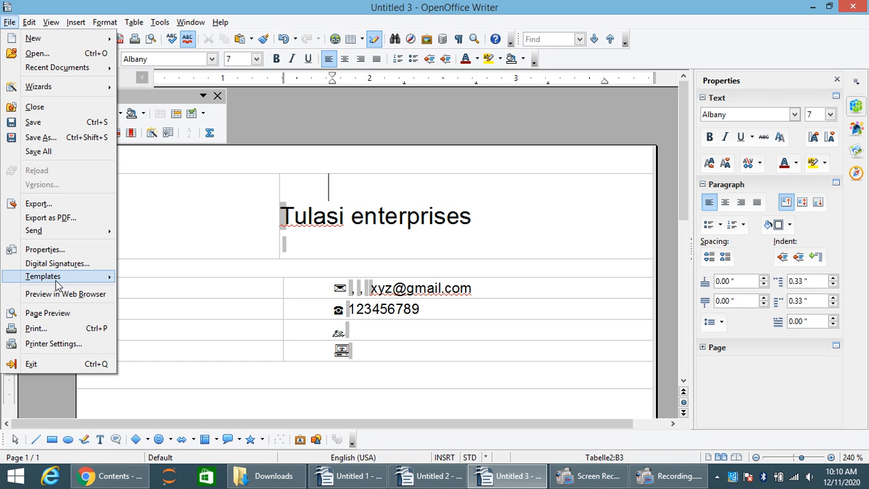
pyautogui.moveTo(64, 277)
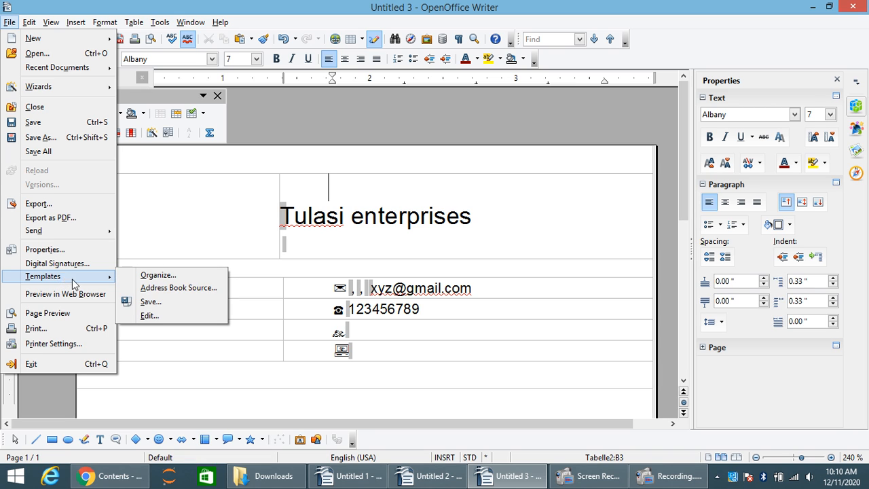
pyautogui.click(527, 131)
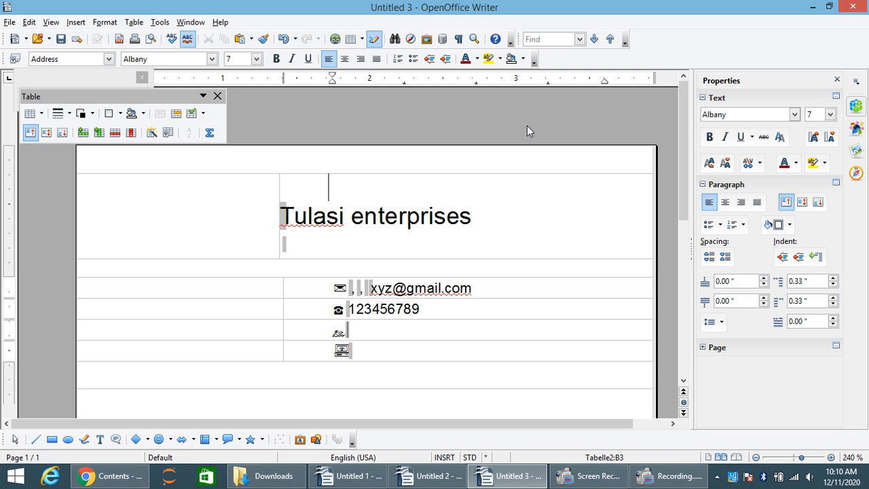
# Create a new blank text document and examine the template folders and open documents listed in Template Management.
pyautogui.hotkey('ctrl', 'n')
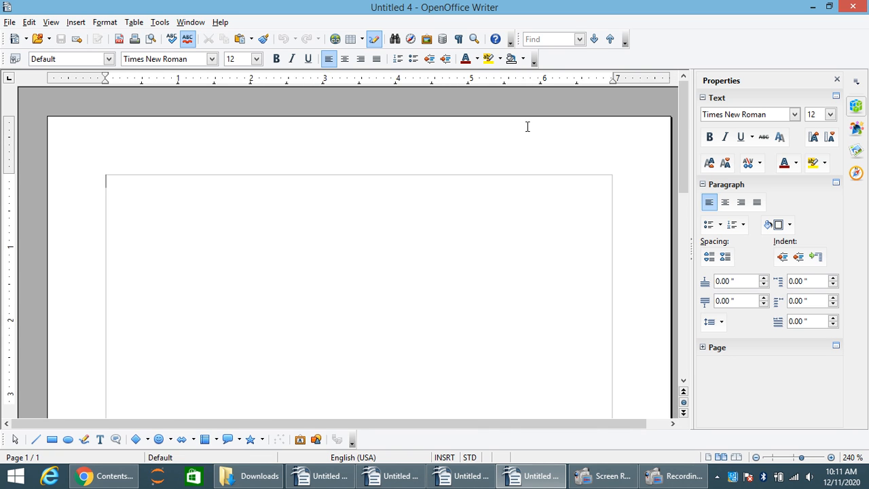
pyautogui.click(12, 22)
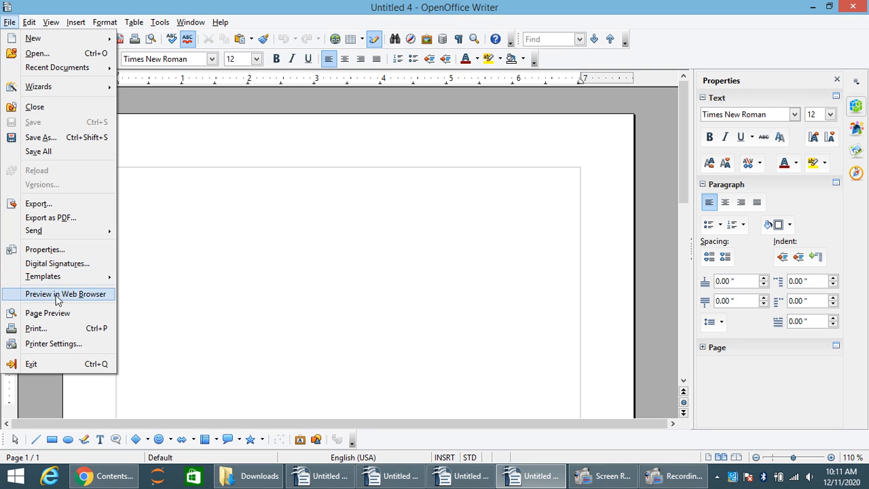
pyautogui.moveTo(75, 282)
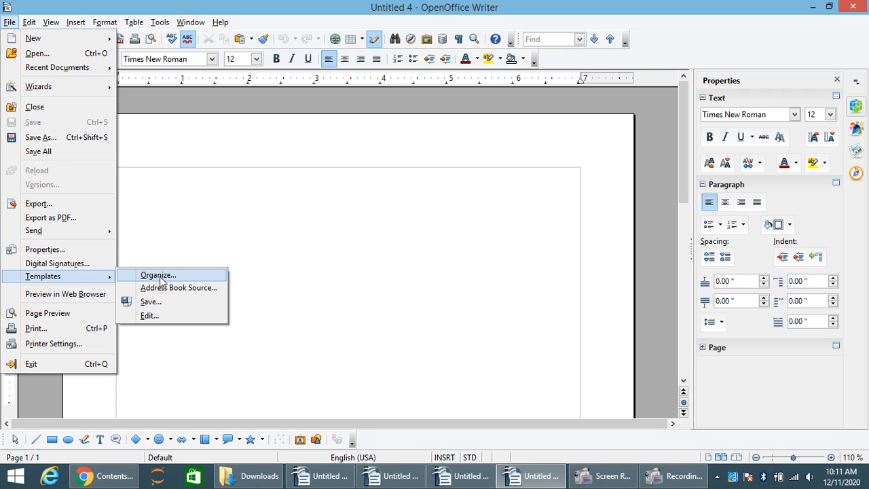
pyautogui.click(200, 274)
pyautogui.click(414, 166)
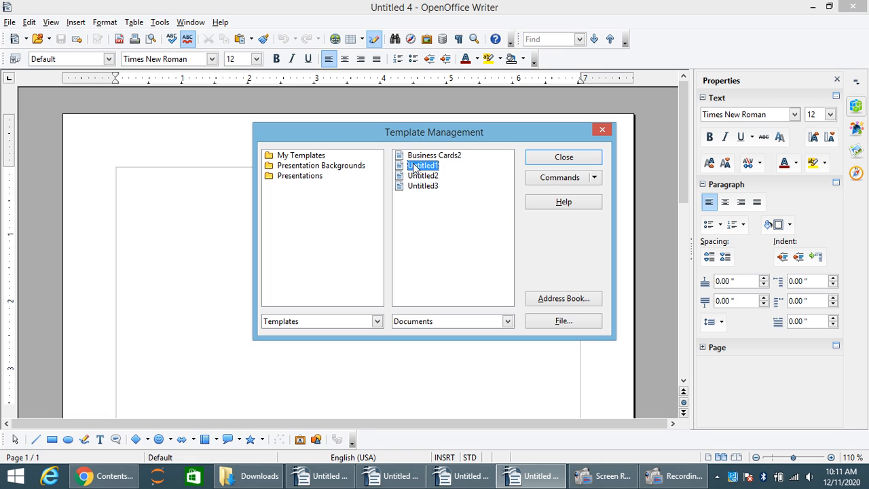
pyautogui.click(429, 156)
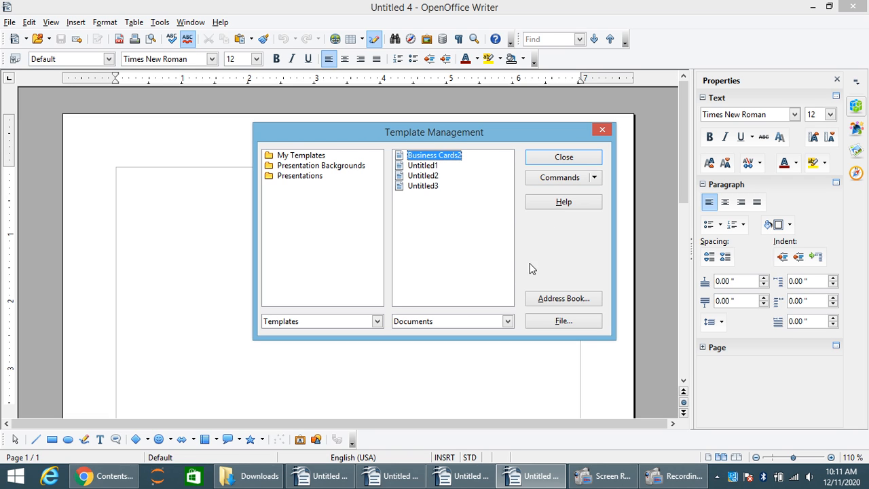
pyautogui.click(601, 131)
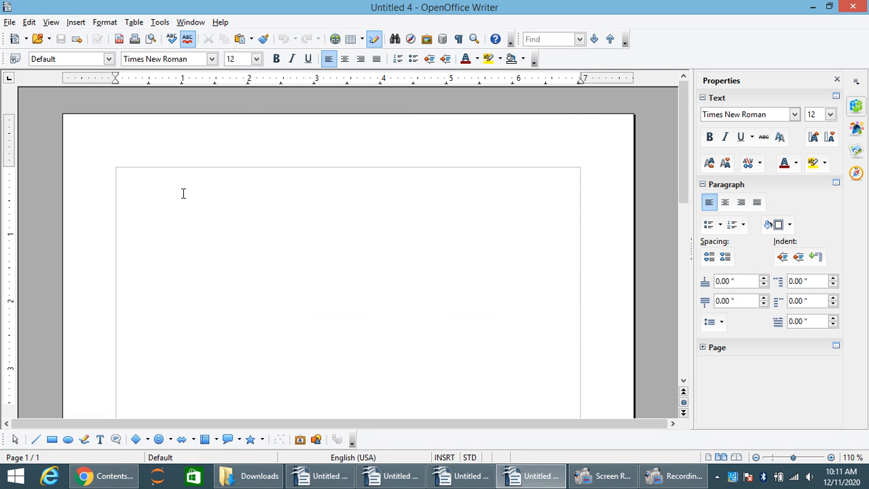
# Enter the form labels "Name:", "Father Name:", "Address:" and "Phone Number:" on separate lines with blank space between them.
pyautogui.write('Name')
pyautogui.write('Fathe')
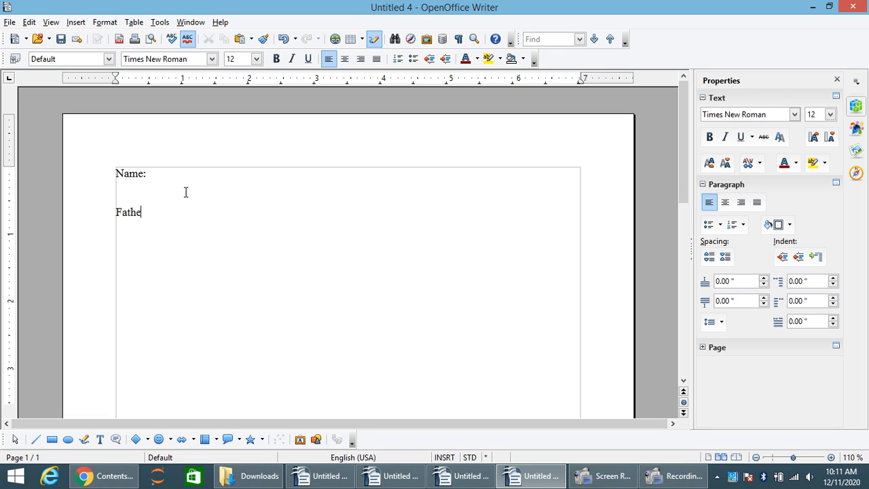
pyautogui.write('r NAme:')
pyautogui.press('Return')
pyautogui.write('Ad')
pyautogui.write('dress:  ')
pyautogui.write('Phone ')
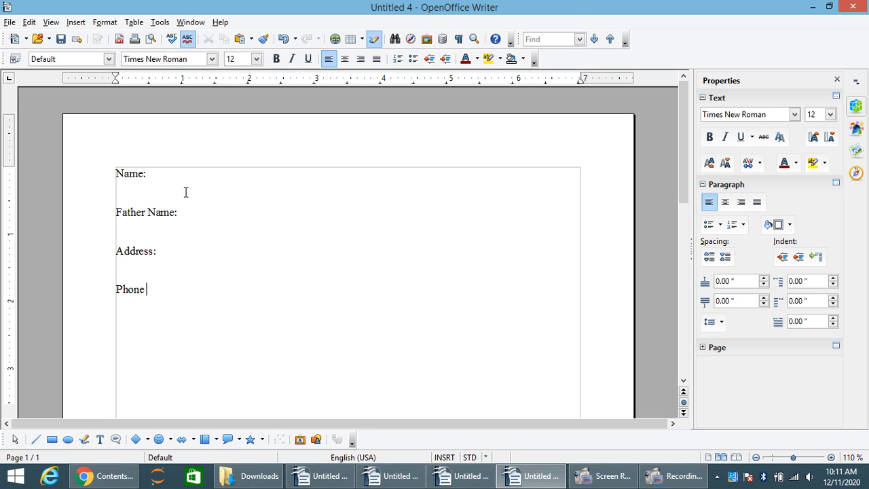
pyautogui.write('NUmber')
pyautogui.press('BackSpace')
pyautogui.write('u')
pyautogui.click(190, 289)
# Save the form document as a template named mynewtemp in the My Templates category.
pyautogui.click(11, 23)
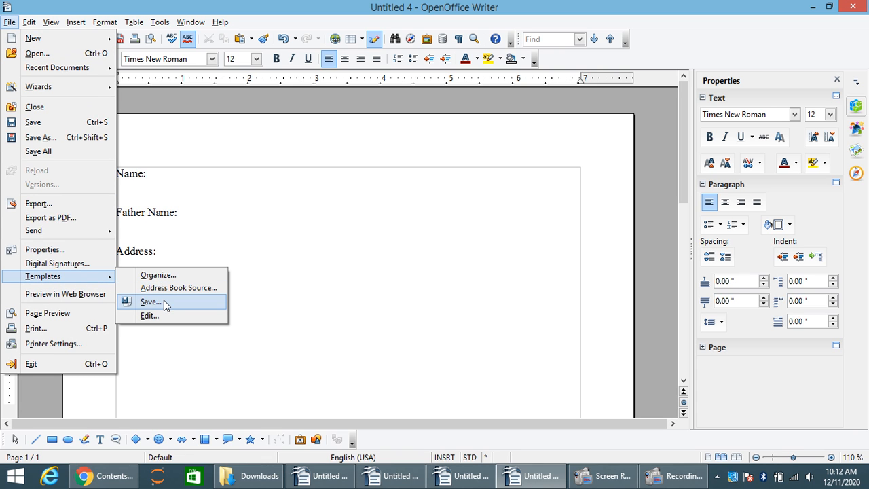
pyautogui.click(163, 300)
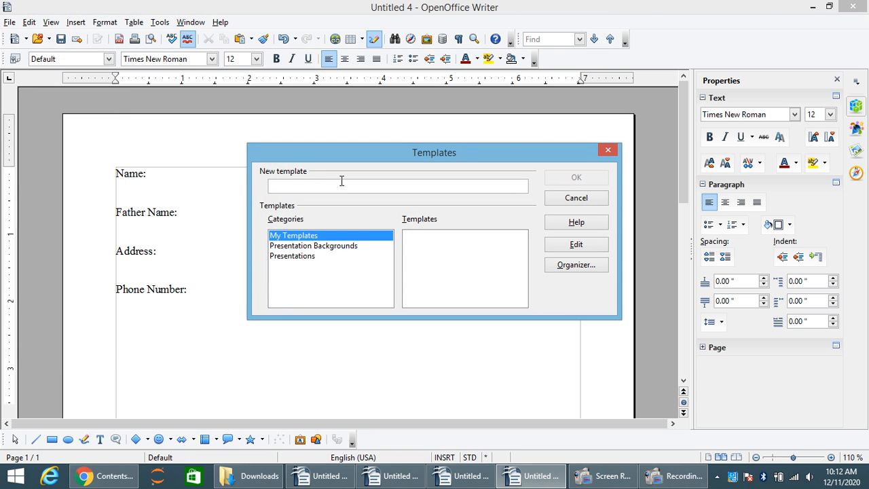
pyautogui.write('mynewt')
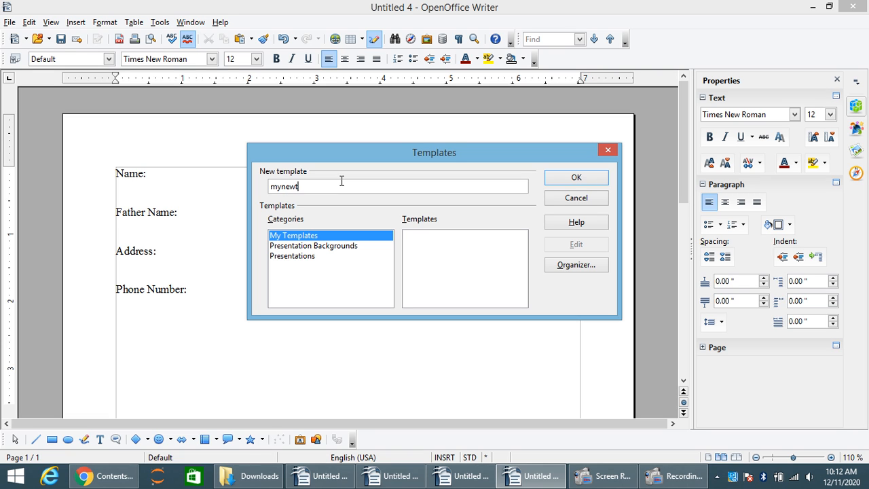
pyautogui.write('emp')
pyautogui.click(572, 177)
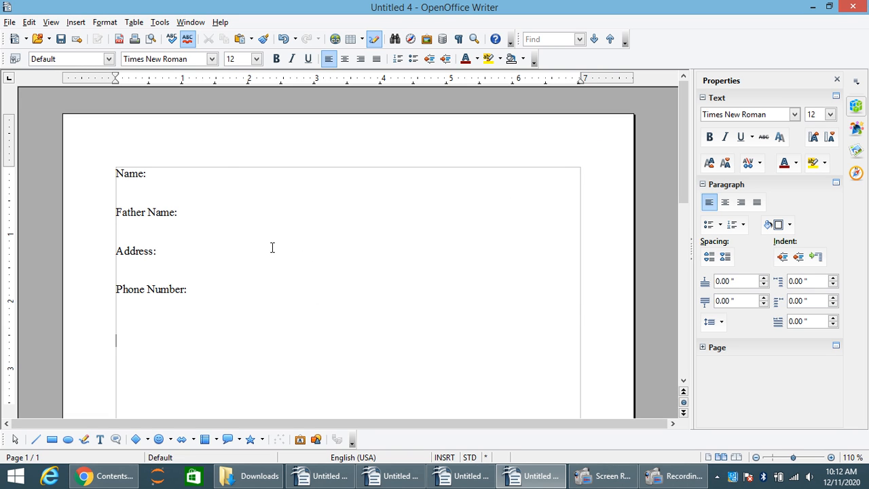
# Start a new document and open the mynewtemp template from the My Templates folder.
pyautogui.hotkey('ctrl', 'n')
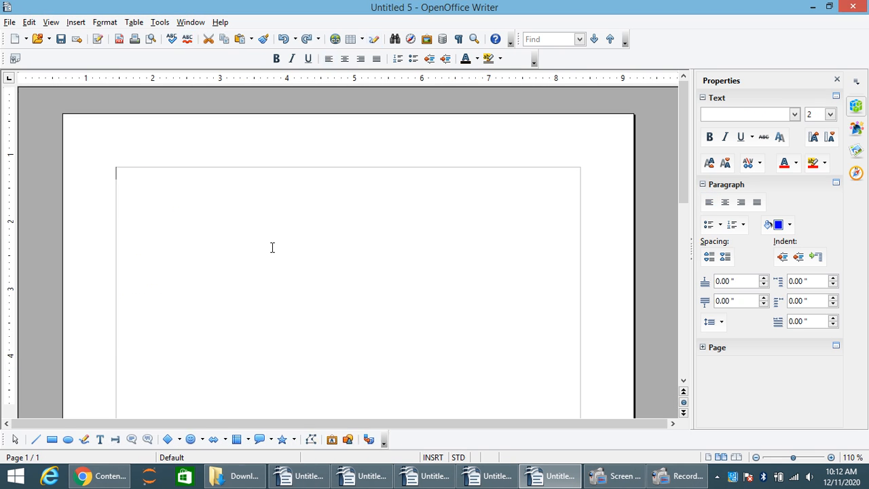
pyautogui.click(9, 22)
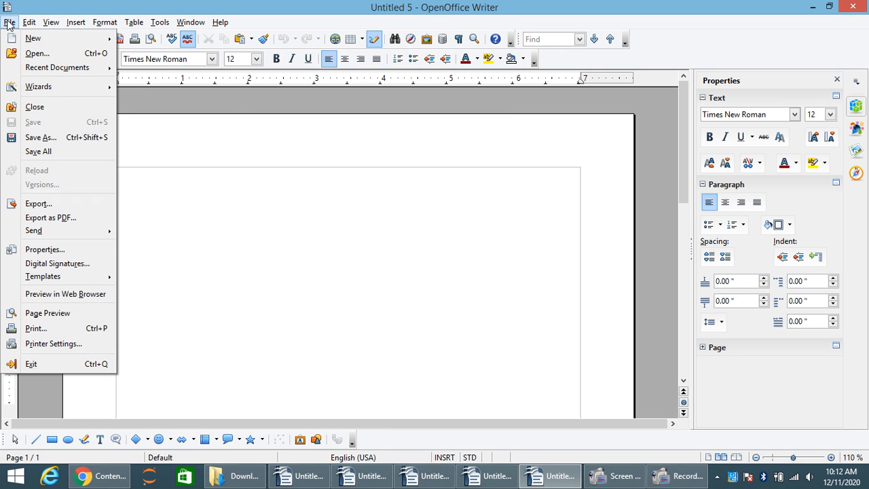
pyautogui.moveTo(34, 39)
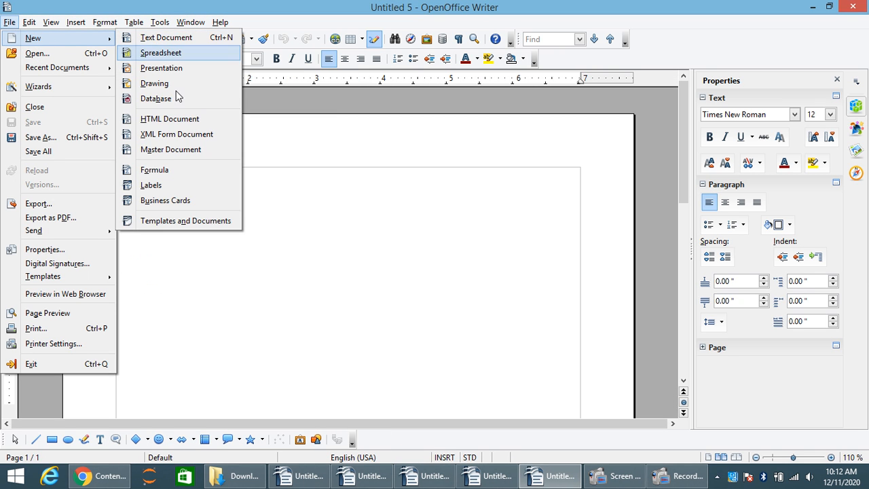
pyautogui.click(168, 226)
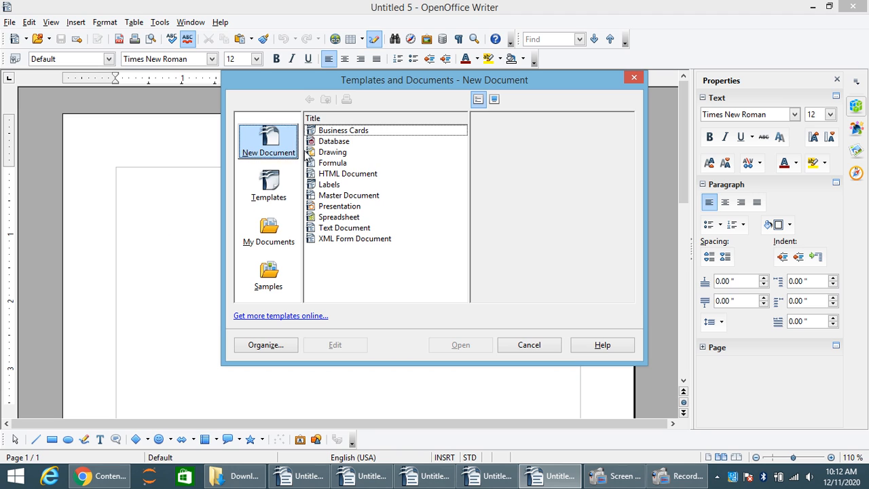
pyautogui.click(279, 190)
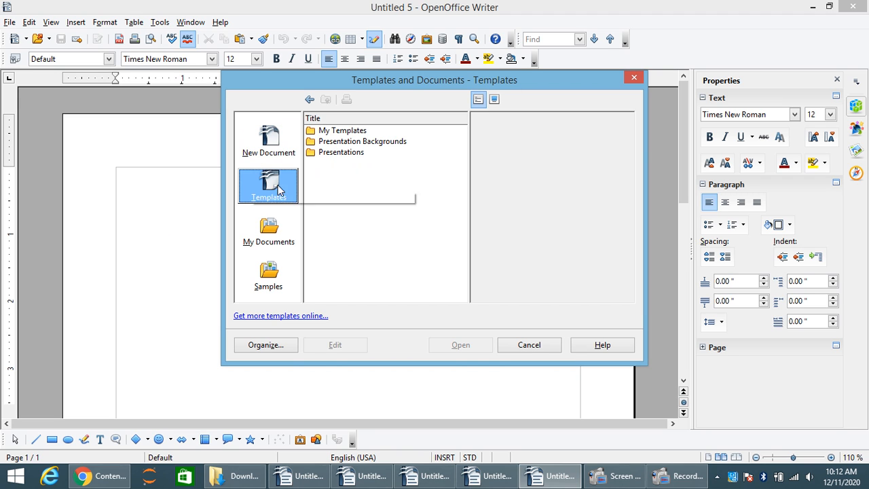
pyautogui.doubleClick(328, 132)
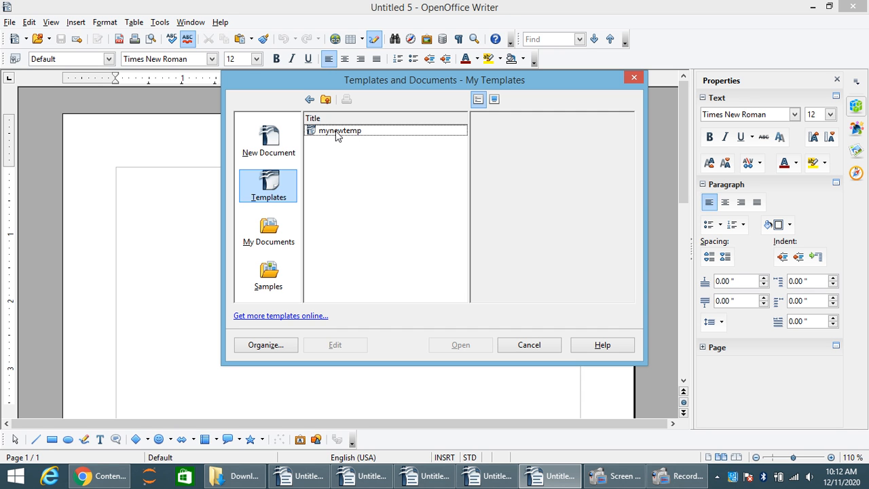
pyautogui.click(338, 131)
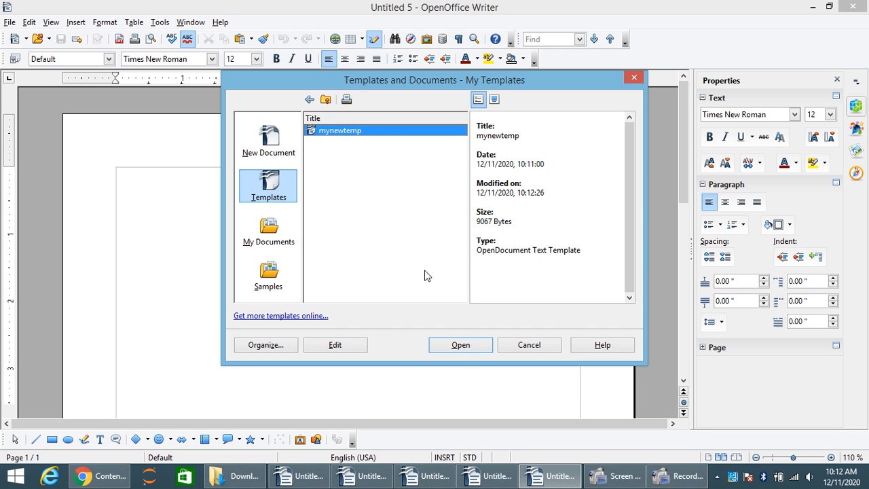
pyautogui.click(459, 345)
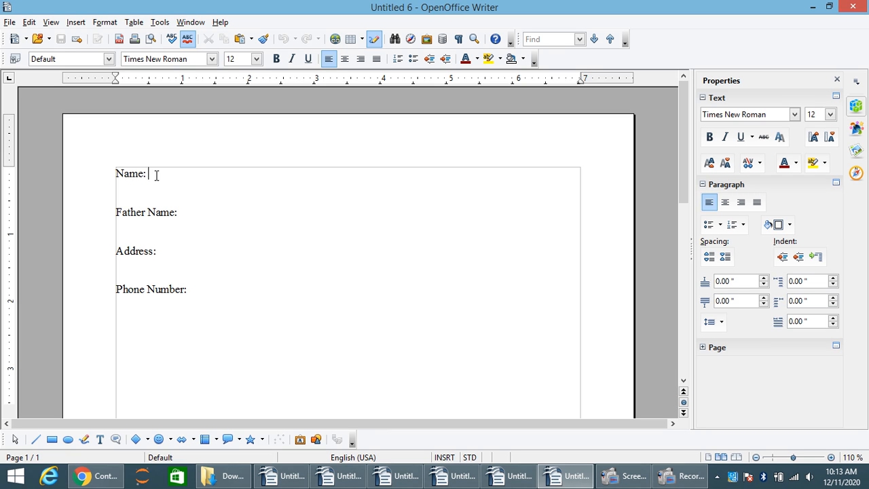
# Fill in the person's name and the father's name after their labels in the form.
pyautogui.write('abc')
pyautogui.press('Down')
pyautogui.press('Right')
pyautogui.press('Right')
pyautogui.press('Right')
pyautogui.press('Right')
pyautogui.press('Right')
pyautogui.press('Right')
pyautogui.press('Right')
pyautogui.press('Right')
pyautogui.press('Right')
pyautogui.press('Right')
pyautogui.press('Right')
pyautogui.press('Right')
pyautogui.write('v')
pyautogui.press('BackSpace')
pyautogui.write('xyz')
# Fill in the address and the phone number after their labels in the form.
pyautogui.click(162, 250)
pyautogui.write('varanasi')
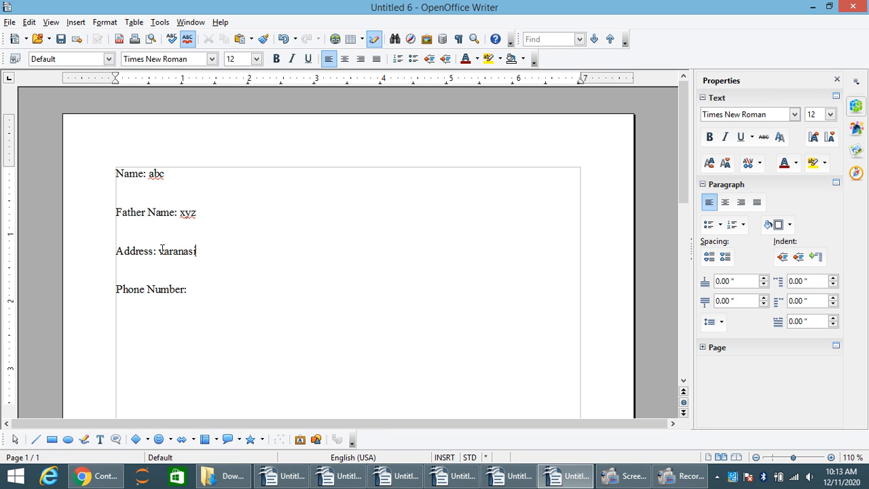
pyautogui.press('Down')
pyautogui.press('Right')
pyautogui.press('Right')
pyautogui.press('Right')
pyautogui.write('12345')
# Save the filled-in form as an ODF text document named xcv in the Documents folder and close it.
pyautogui.click(10, 23)
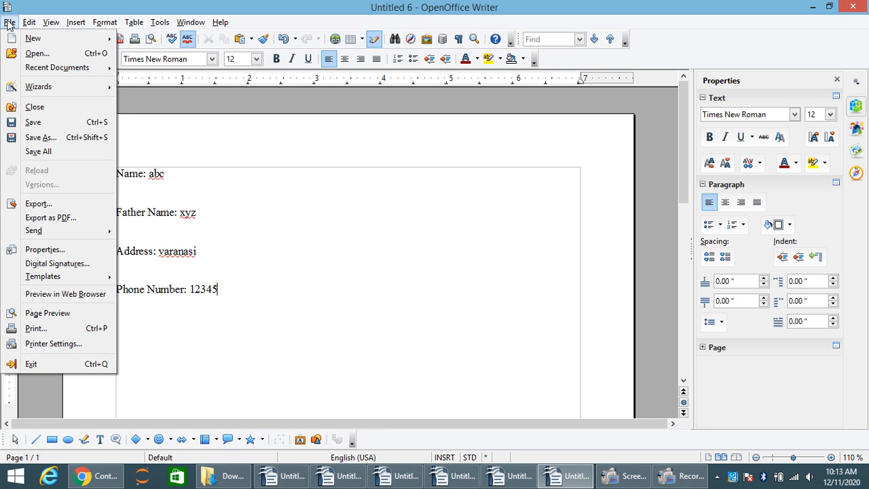
pyautogui.click(38, 138)
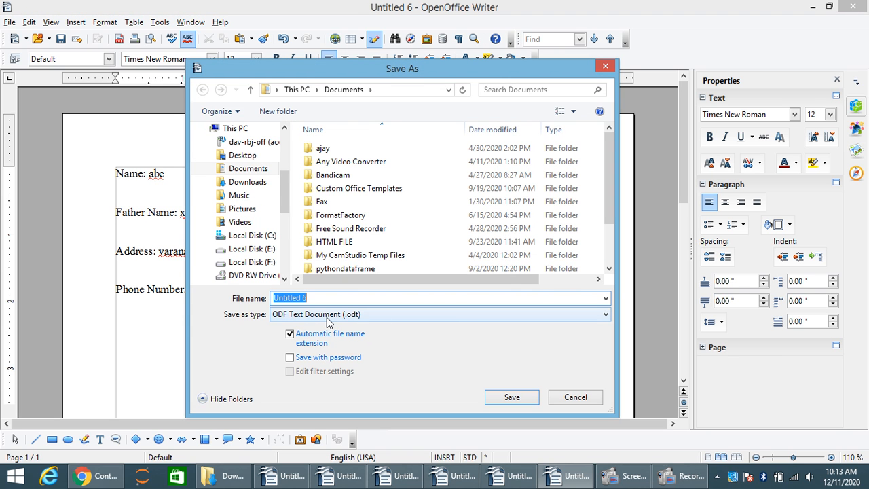
pyautogui.write('xcv')
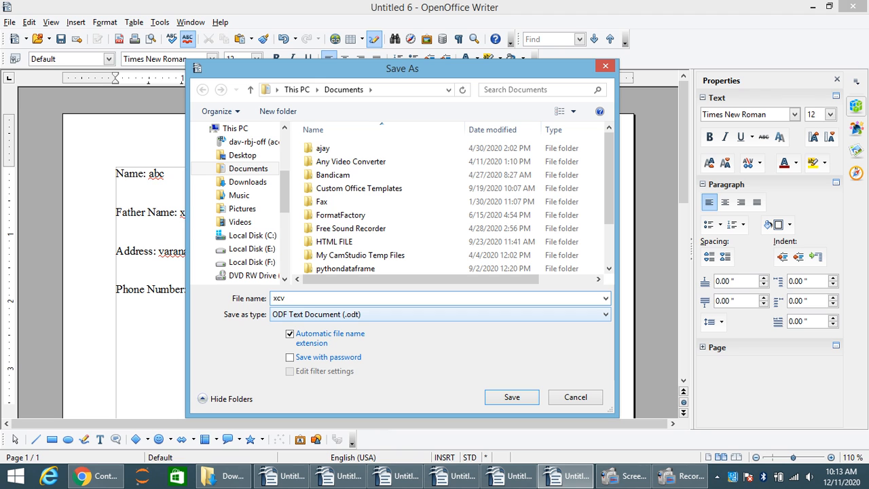
pyautogui.click(507, 397)
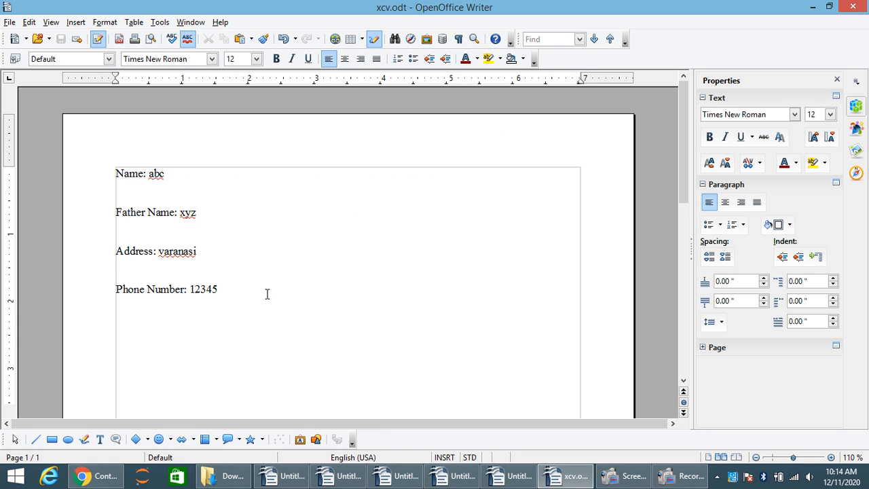
pyautogui.hotkey('ctrl', 'w')
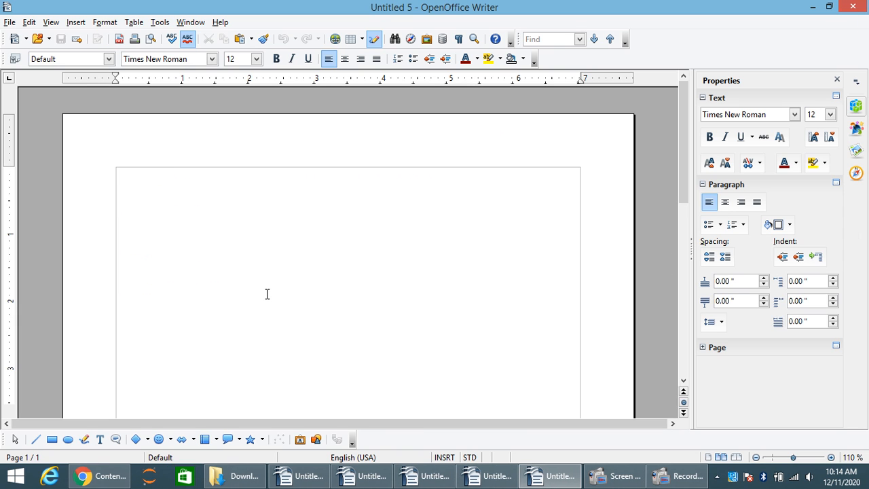
# Start another document from the mynewtemp template and close it without saving.
pyautogui.click(9, 21)
pyautogui.moveTo(52, 39)
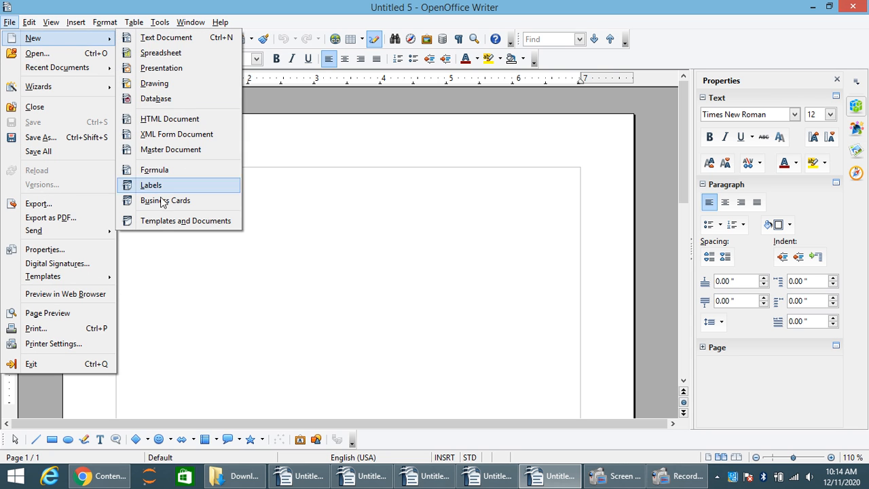
pyautogui.click(166, 220)
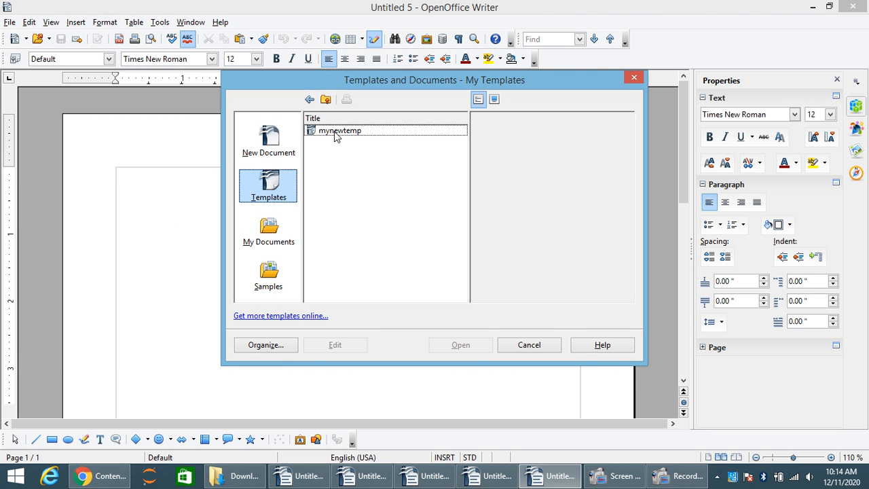
pyautogui.click(336, 132)
pyautogui.click(461, 345)
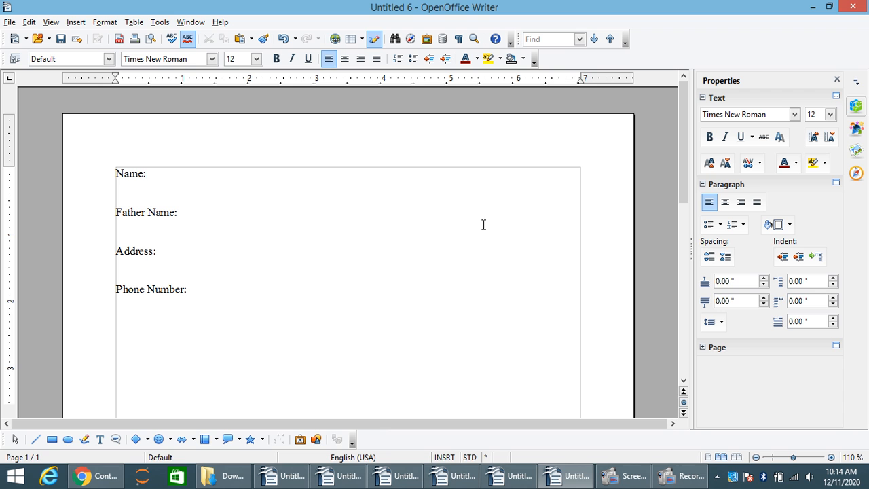
pyautogui.hotkey('ctrl', 'w')
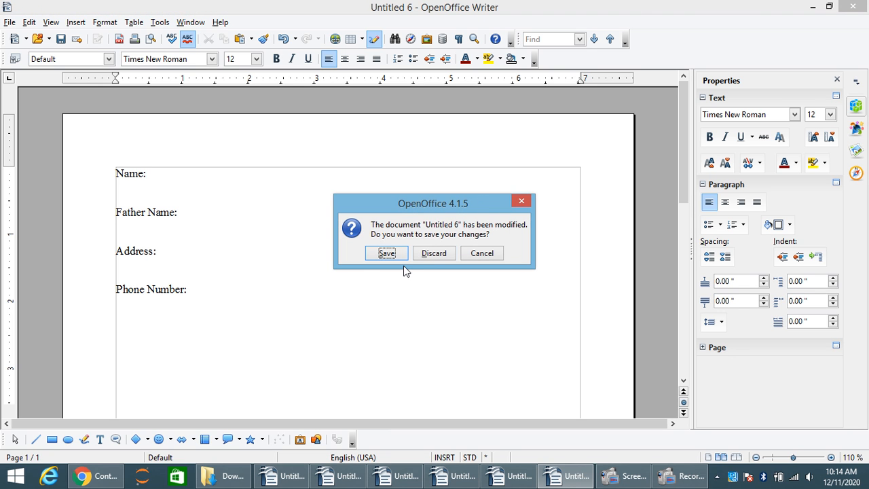
pyautogui.click(430, 255)
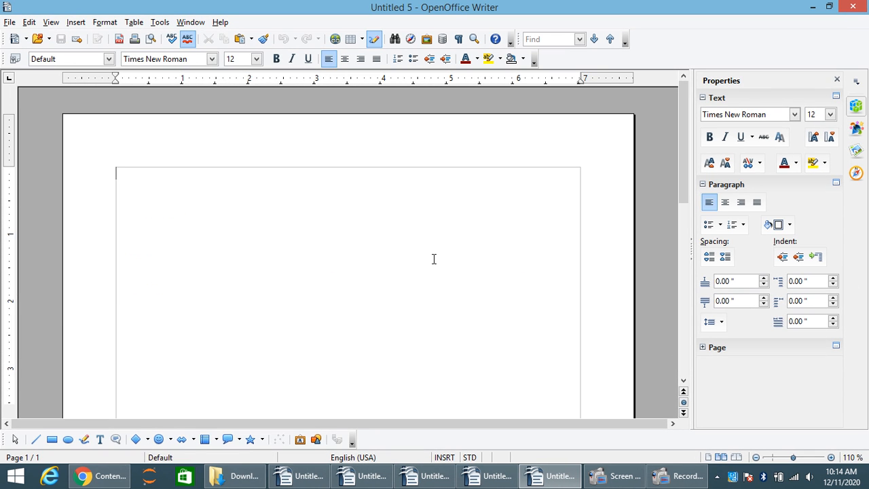
# Close the blank document, the form, the business card and the Create and use Template document, discarding their changes.
pyautogui.hotkey('ctrl', 'w')
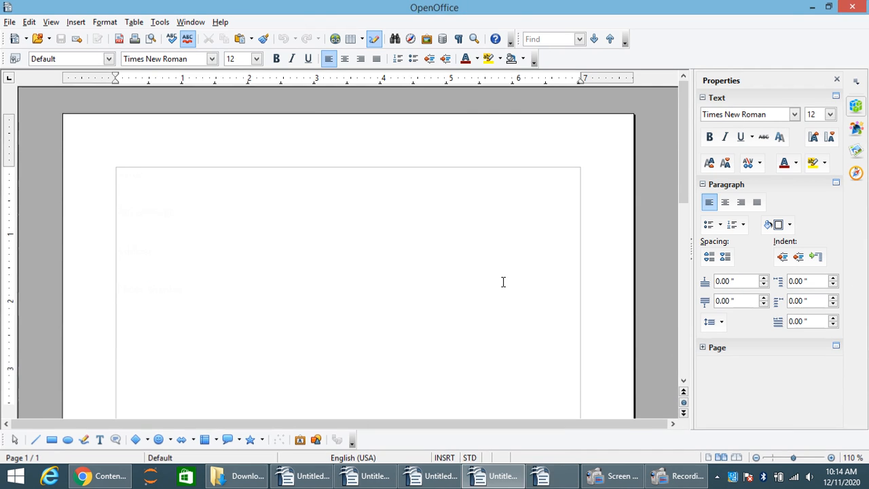
pyautogui.hotkey('ctrl', 'w')
pyautogui.click(445, 252)
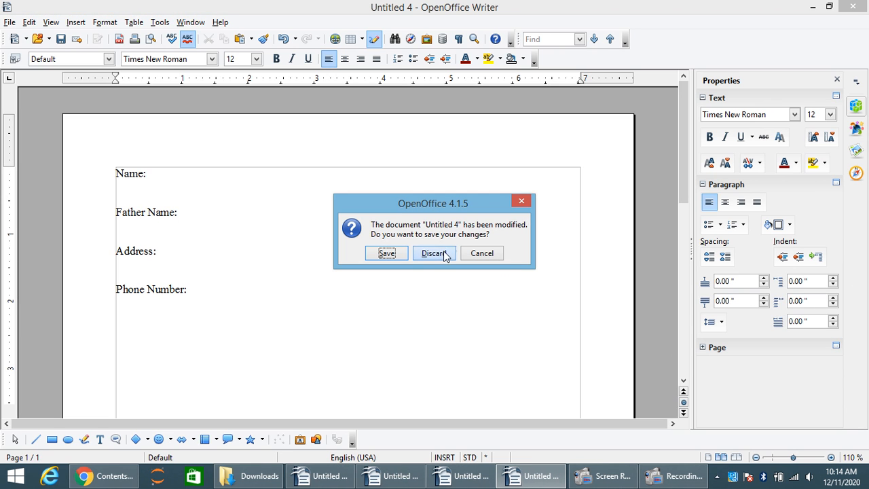
pyautogui.hotkey('ctrl', 'w')
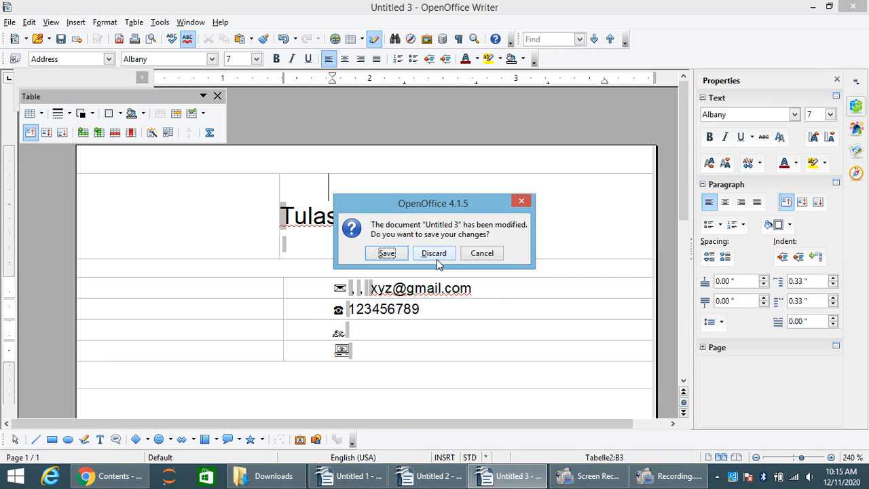
pyautogui.click(438, 257)
pyautogui.hotkey('ctrl', 'w')
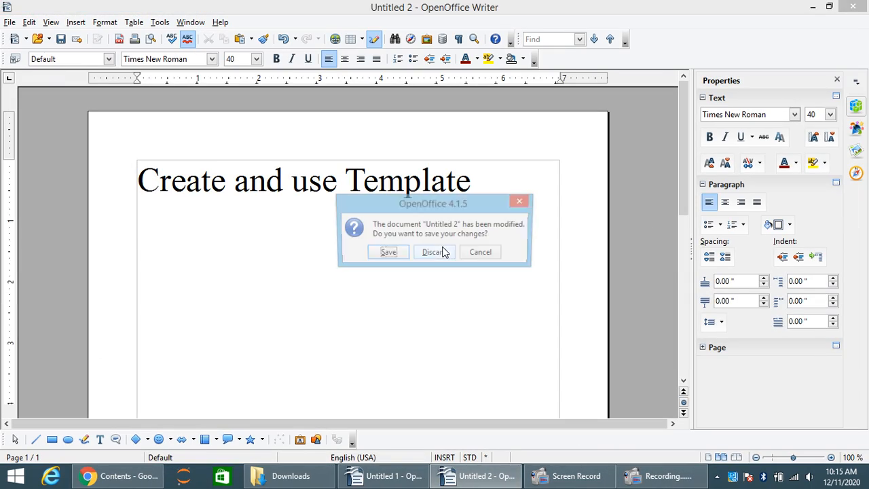
pyautogui.click(442, 253)
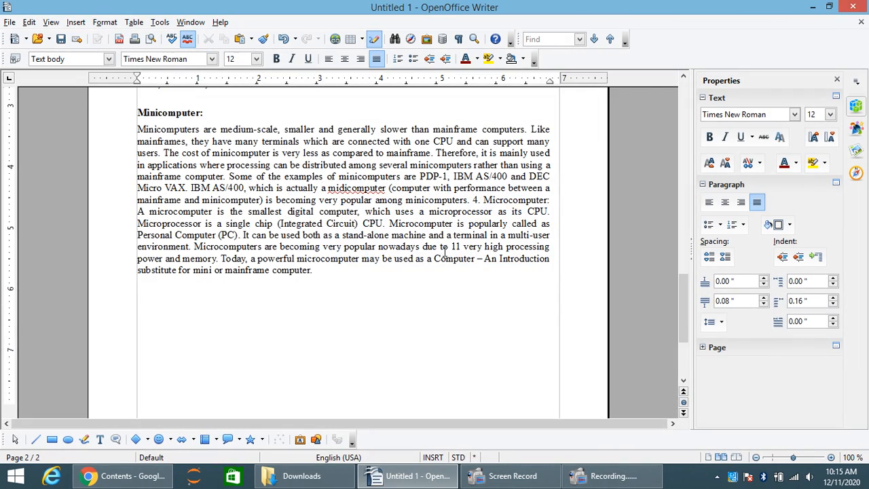
# Add the title "Creating Table of Contents" above the IMPORTANCE OF COMPUTERS heading at the start of the document.
pyautogui.scroll(15, 442, 251)
pyautogui.scroll(4, 446, 233)
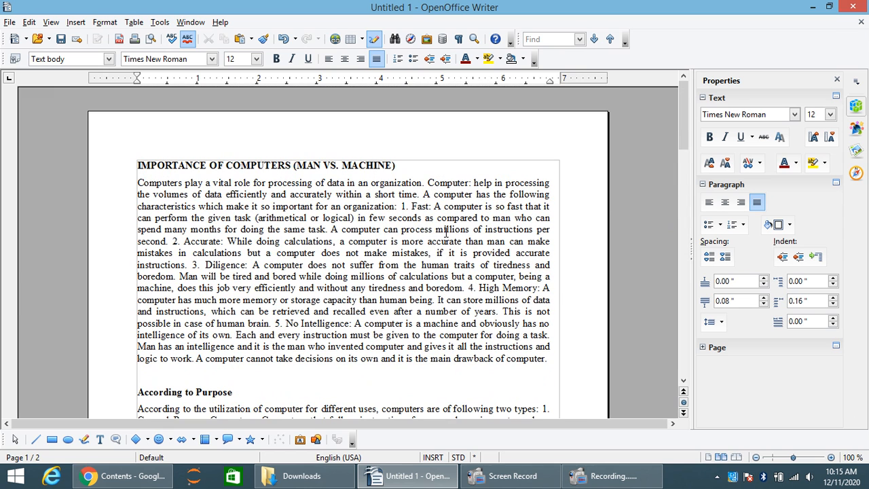
pyautogui.click(135, 182)
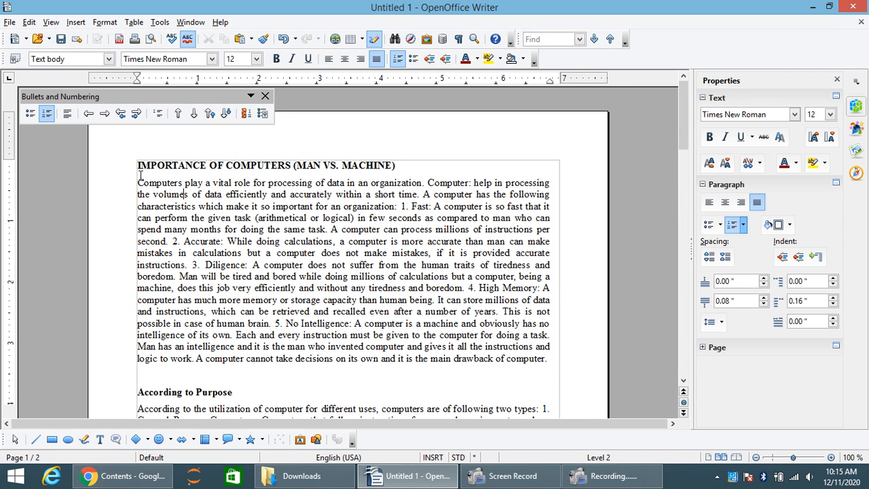
pyautogui.click(136, 165)
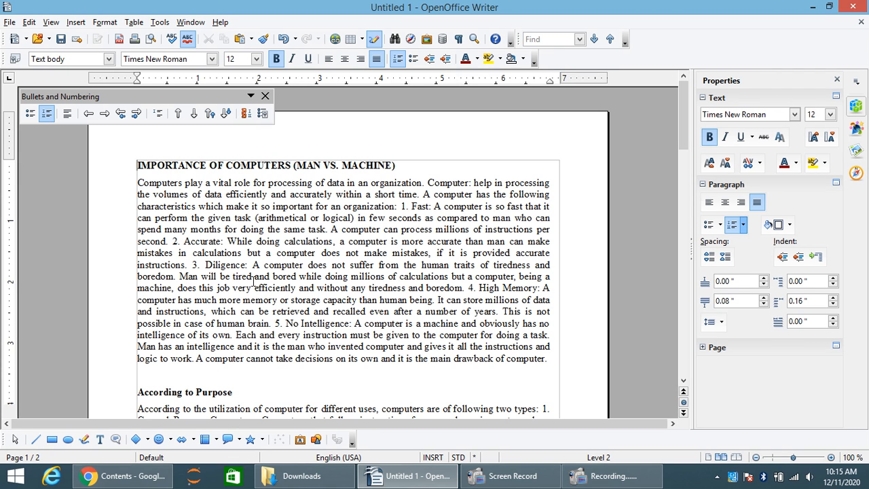
pyautogui.press('Return')
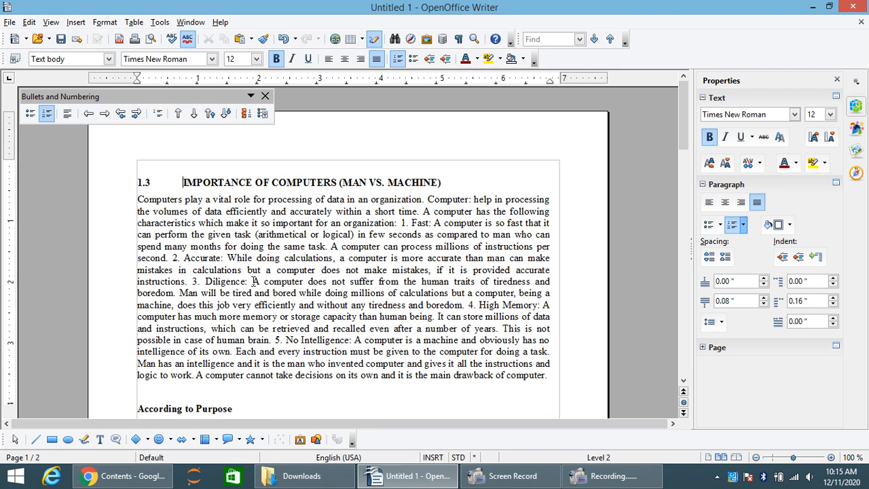
pyautogui.press('BackSpace')
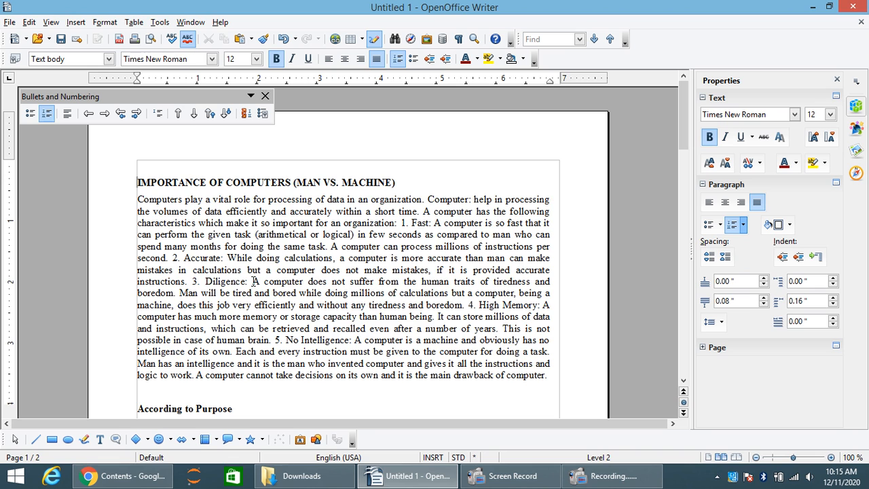
pyautogui.press('Return')
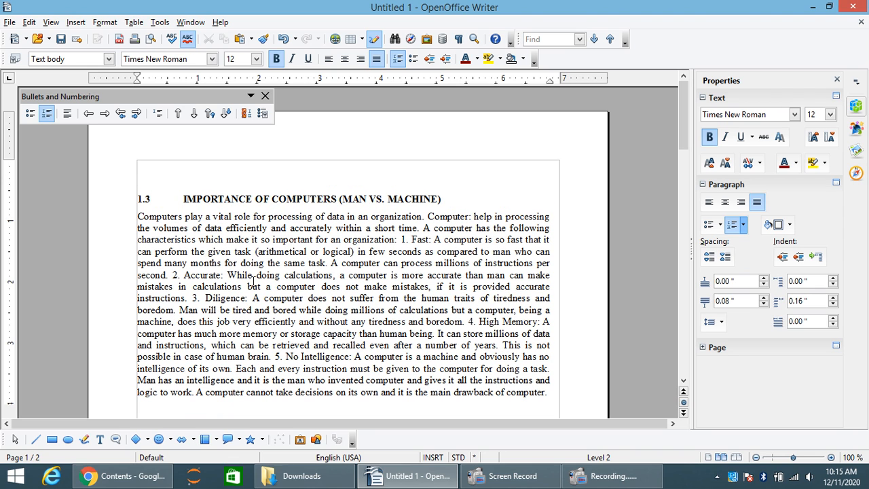
pyautogui.write('Creating Table of Con')
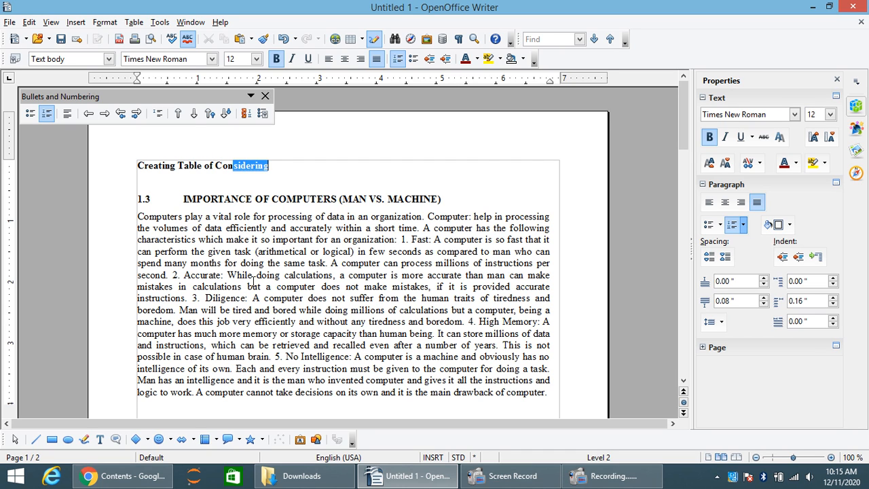
pyautogui.write('tents')
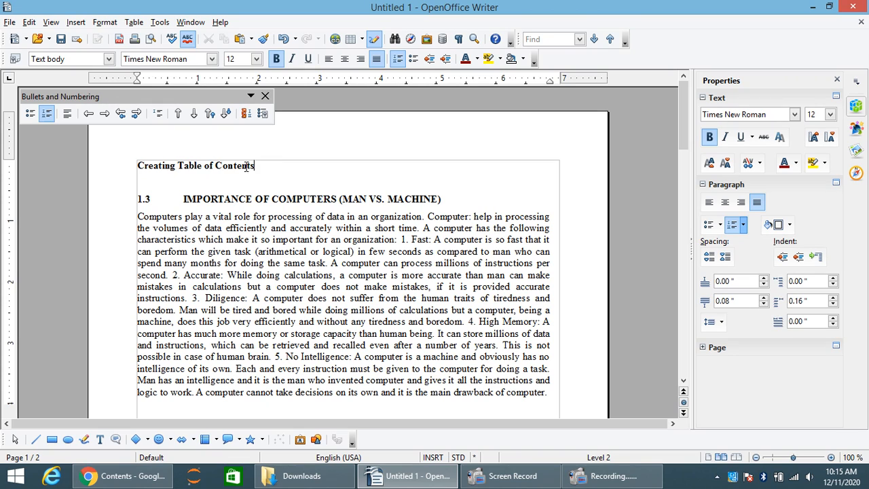
# Set the font size of the "Creating Table of Contents" title to 26.
pyautogui.moveTo(254, 165); pyautogui.dragTo(105, 165)
pyautogui.click(256, 59)
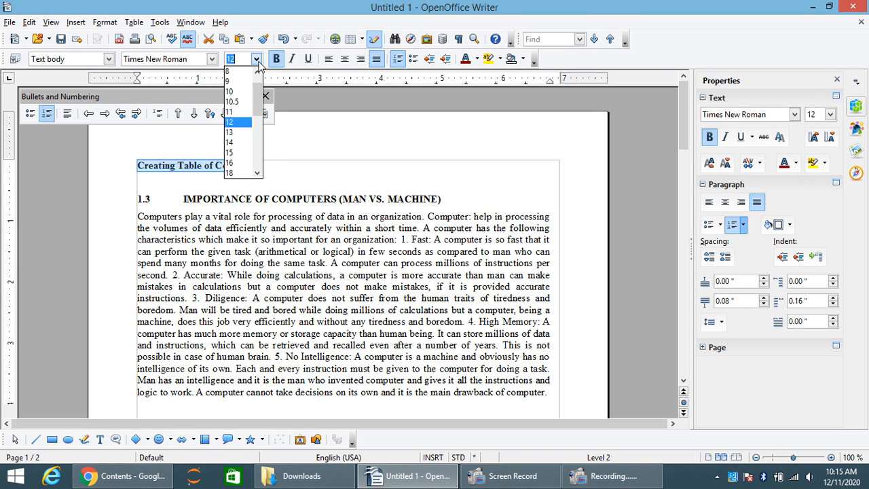
pyautogui.click(257, 173)
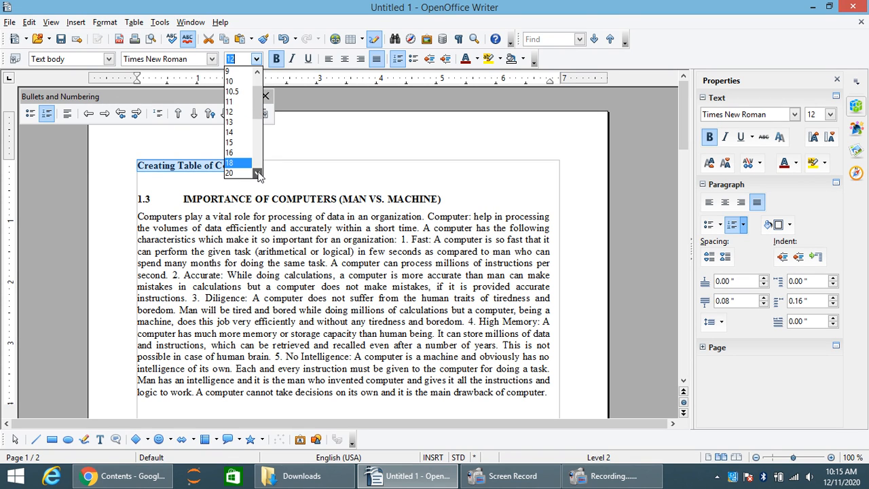
pyautogui.click(257, 173)
pyautogui.click(257, 173)
pyautogui.click(256, 173)
pyautogui.click(256, 173)
pyautogui.click(231, 167)
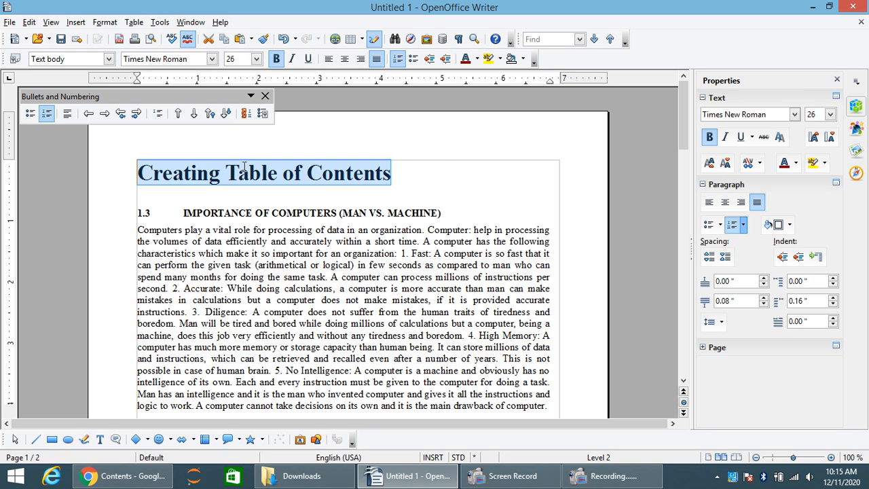
pyautogui.click(446, 163)
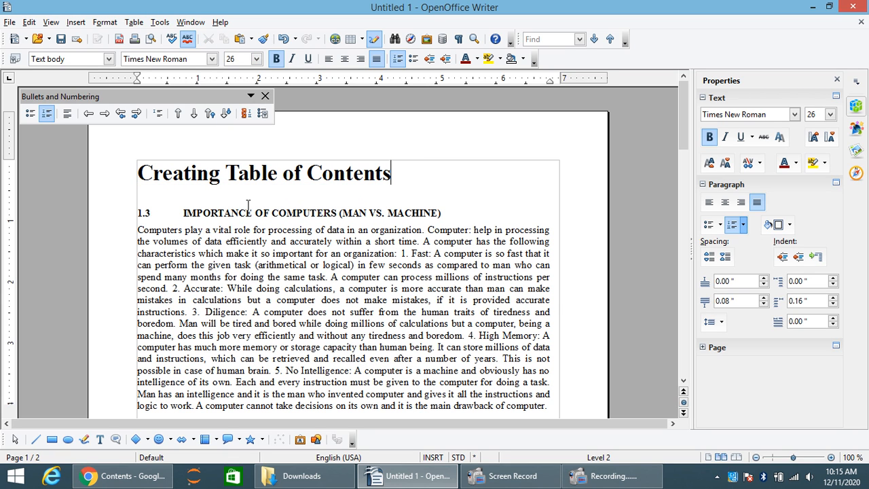
# Remove the list number from the IMPORTANCE OF COMPUTERS (MAN VS. MACHINE) heading.
pyautogui.click(240, 266)
pyautogui.press('BackSpace')
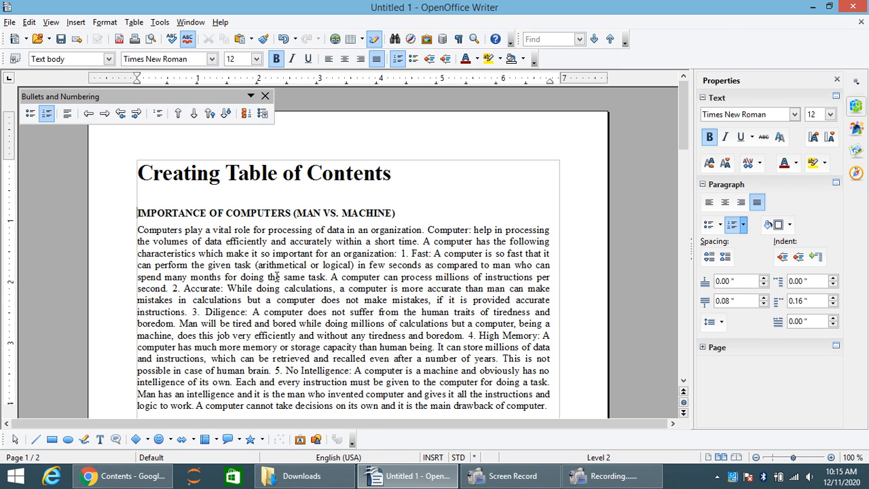
pyautogui.scroll(-3, 301, 277)
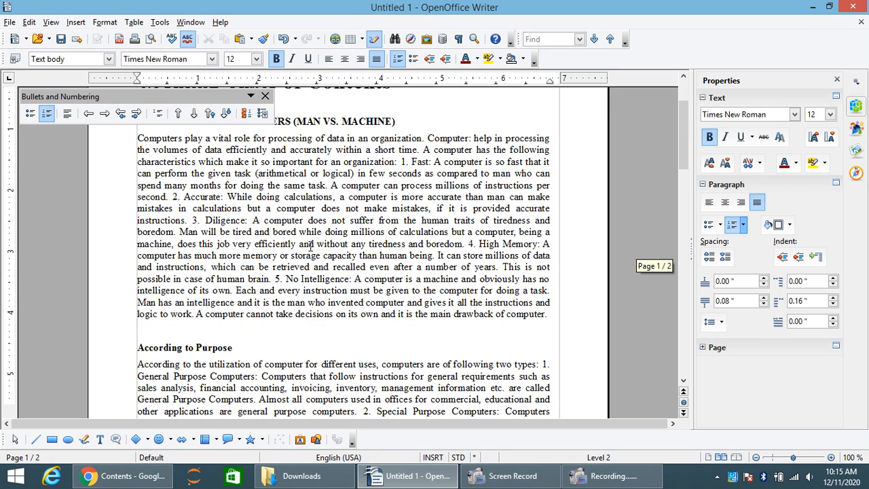
pyautogui.scroll(3, 310, 245)
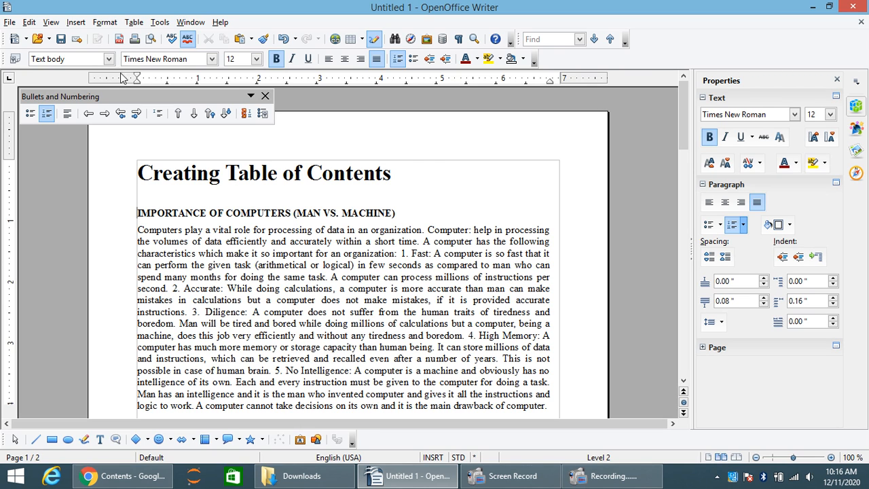
# Open the Insert Index Entry dialog, move it clear of the text and choose Alphabetical Index as the index type.
pyautogui.click(74, 25)
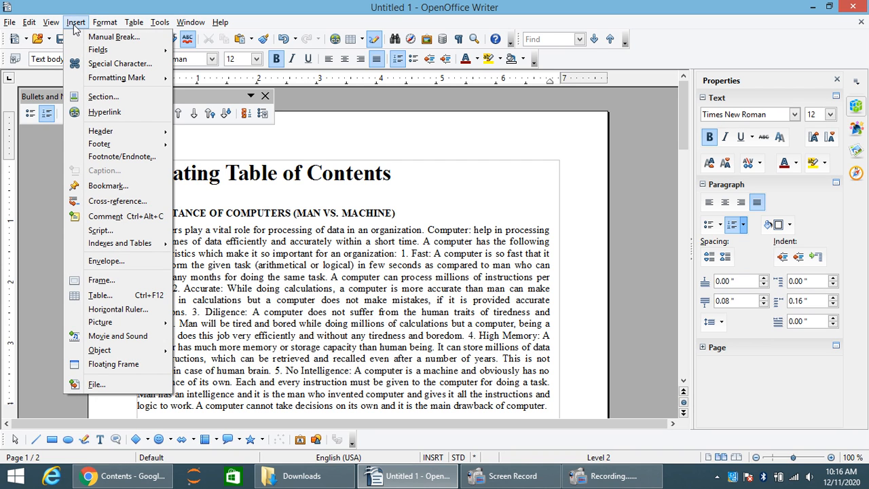
pyautogui.moveTo(145, 250)
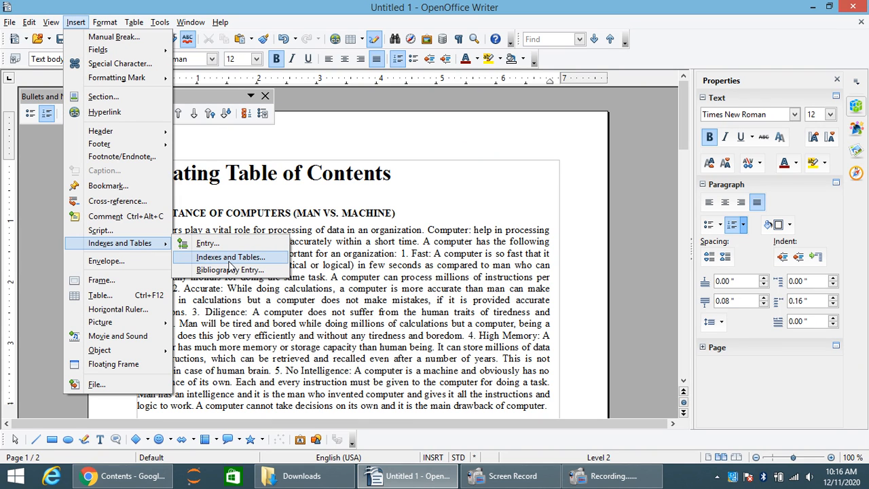
pyautogui.click(208, 243)
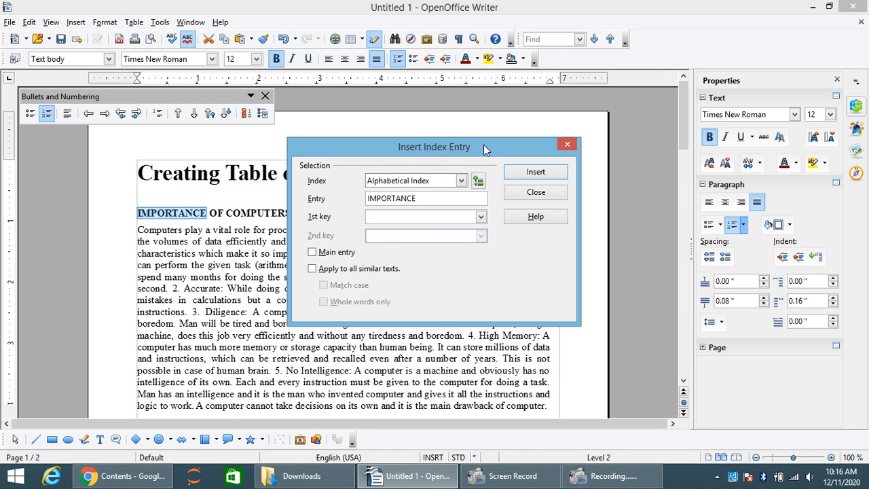
pyautogui.moveTo(484, 145); pyautogui.dragTo(745, 176)
pyautogui.click(720, 214)
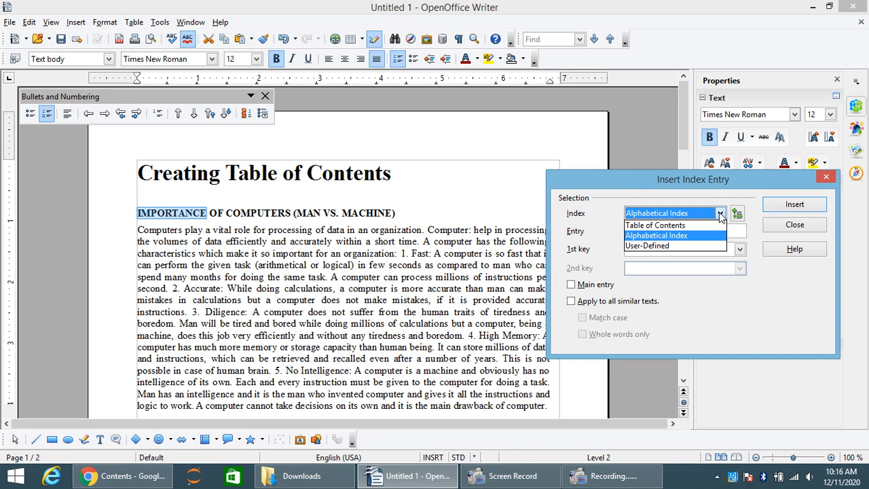
pyautogui.click(641, 239)
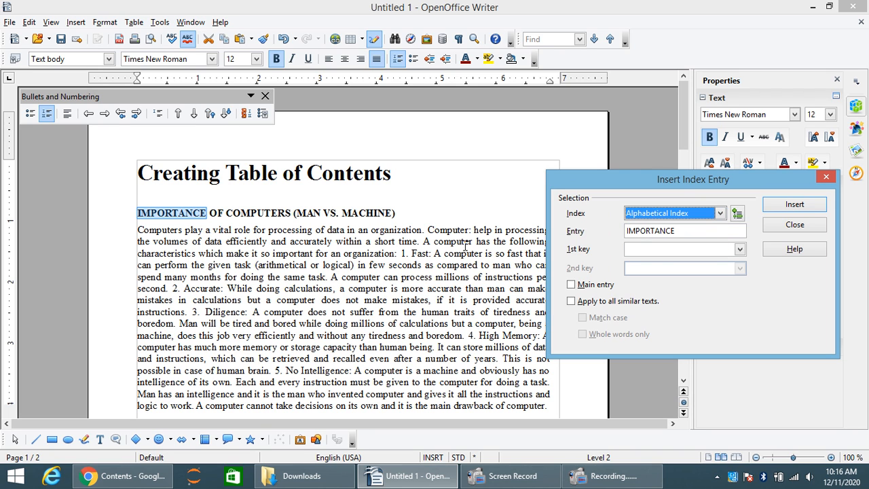
# Insert the full heading IMPORTANCE OF COMPUTERS (MAN VS. MACHINE) as an alphabetical index entry.
pyautogui.moveTo(139, 216); pyautogui.dragTo(355, 213)
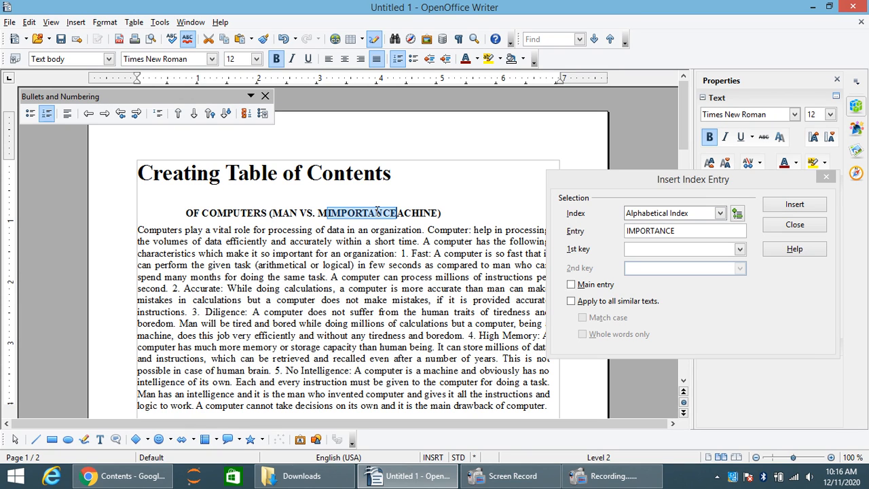
pyautogui.hotkey('ctrl', 'z')
pyautogui.click(400, 214)
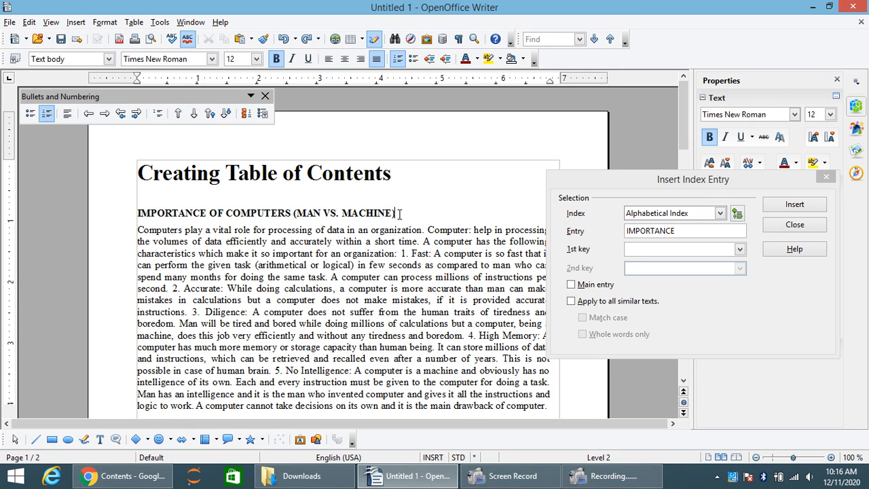
pyautogui.moveTo(400, 214); pyautogui.dragTo(110, 211)
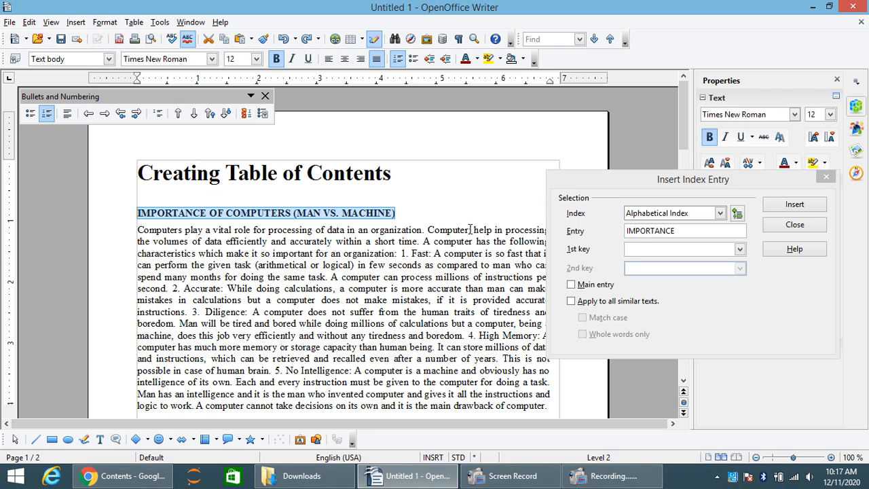
pyautogui.click(689, 233)
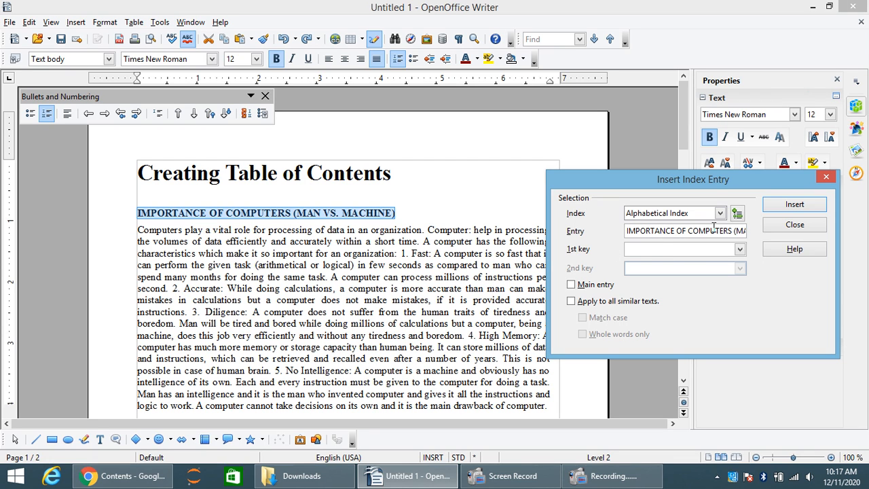
pyautogui.click(794, 205)
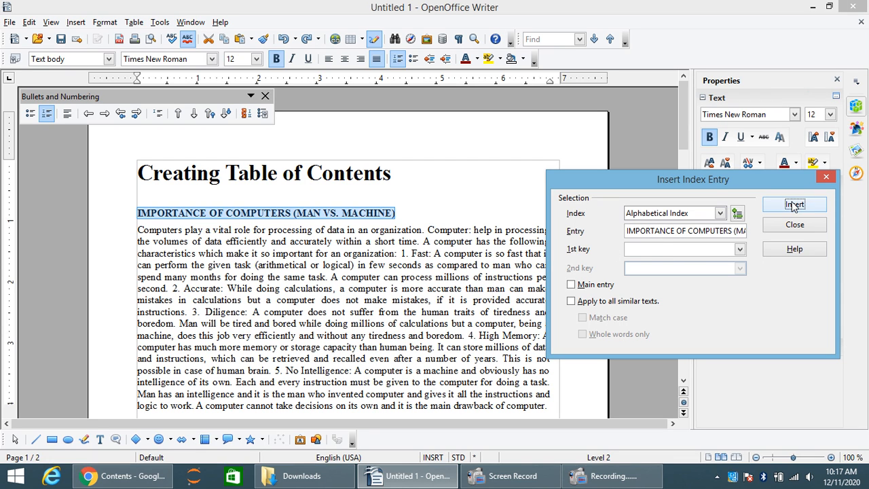
# Insert the "According to Purpose" heading as an alphabetical index entry.
pyautogui.click(265, 309)
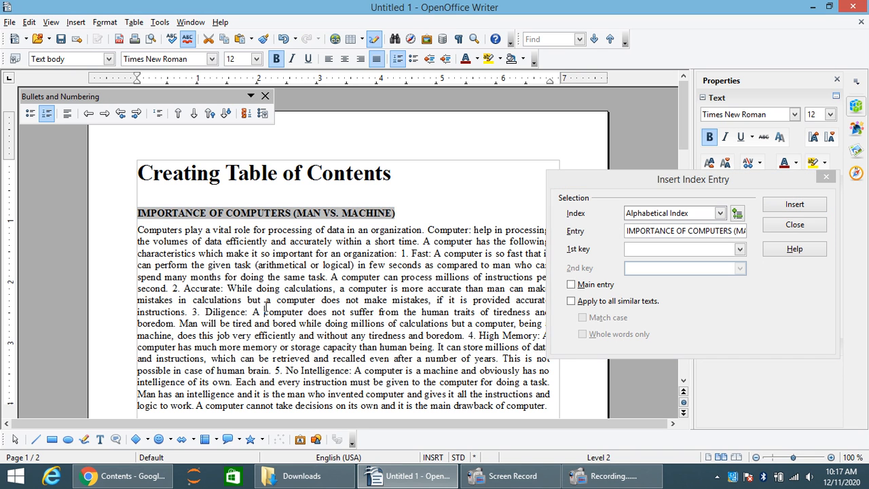
pyautogui.scroll(-5, 266, 307)
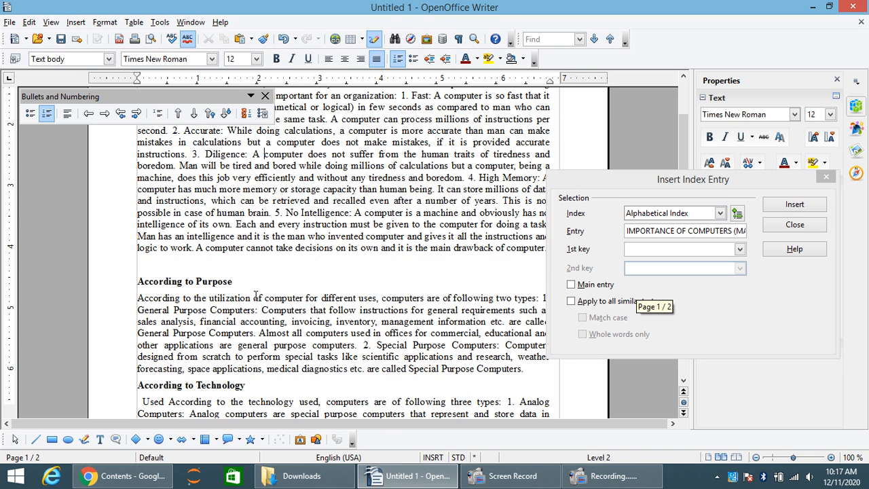
pyautogui.moveTo(248, 283); pyautogui.dragTo(135, 277)
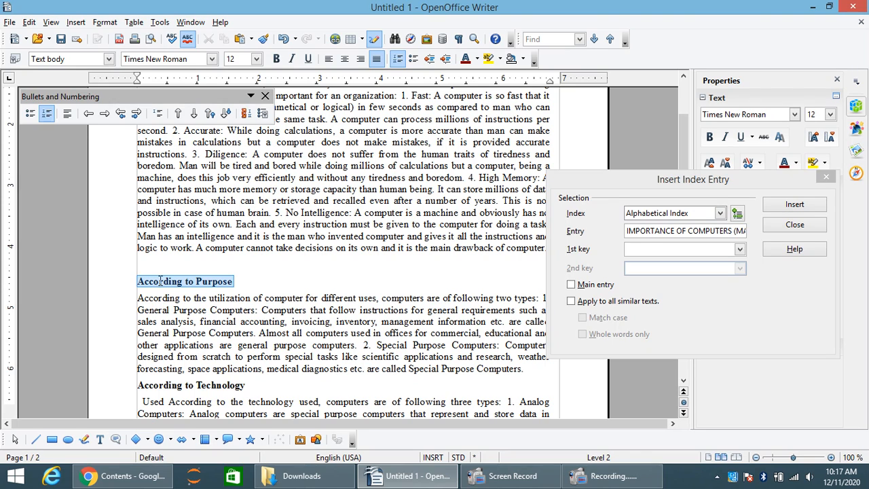
pyautogui.click(780, 207)
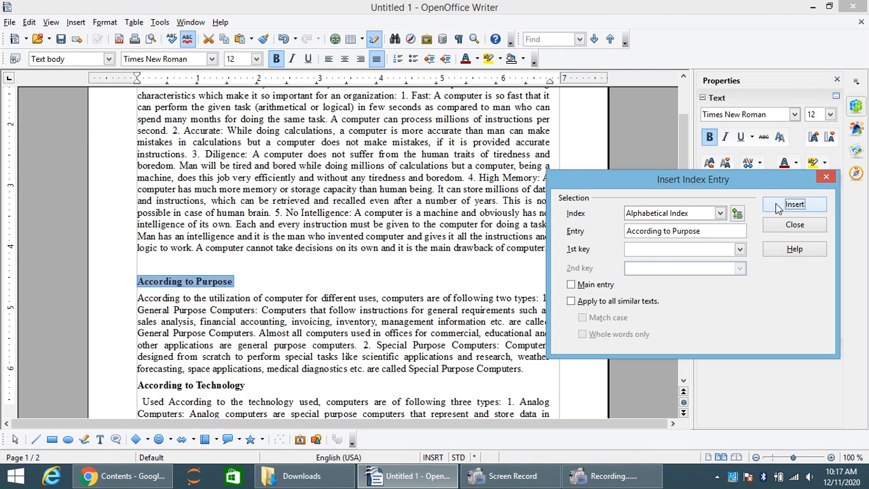
# Insert the "According to Technology" heading as an alphabetical index entry.
pyautogui.click(283, 268)
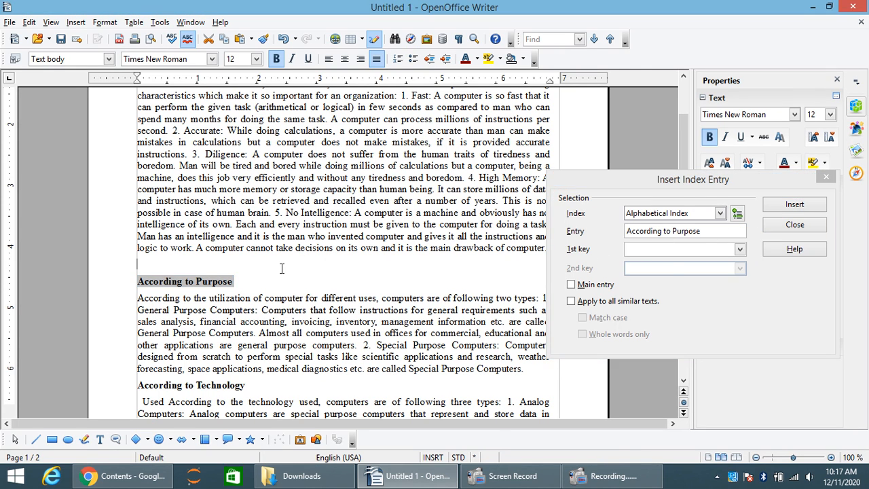
pyautogui.scroll(-4, 282, 268)
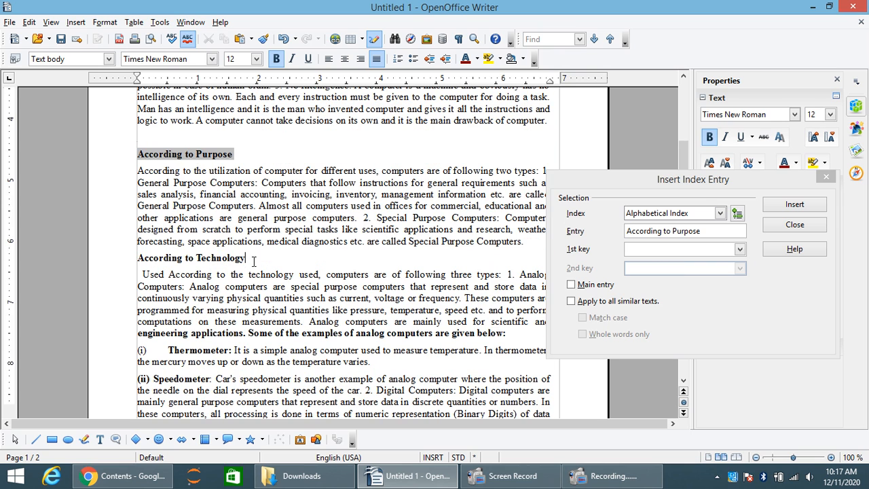
pyautogui.moveTo(246, 258); pyautogui.dragTo(135, 258)
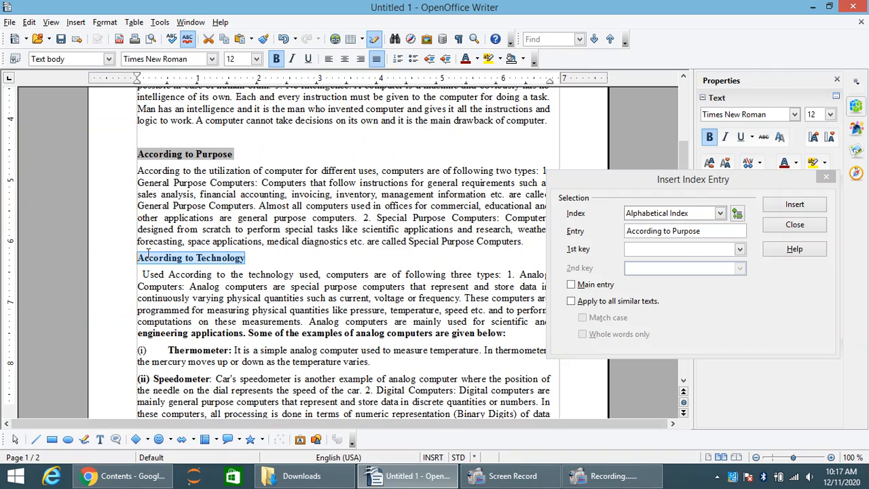
pyautogui.click(694, 231)
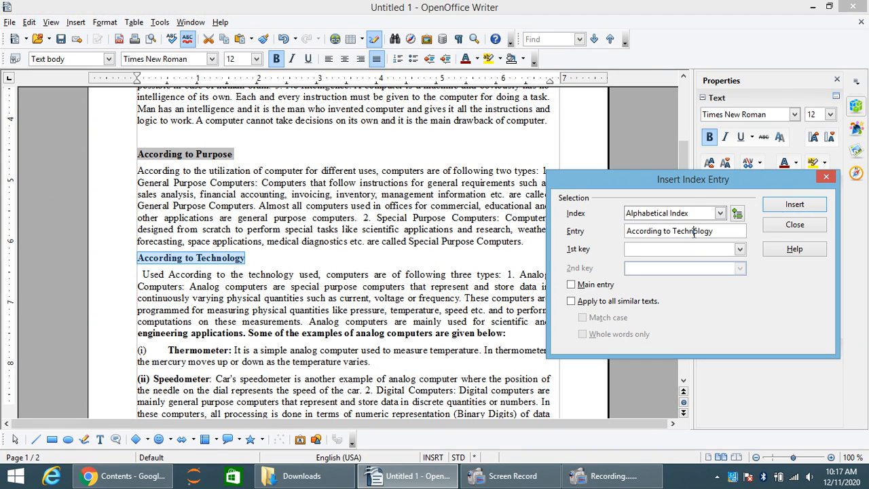
pyautogui.click(795, 204)
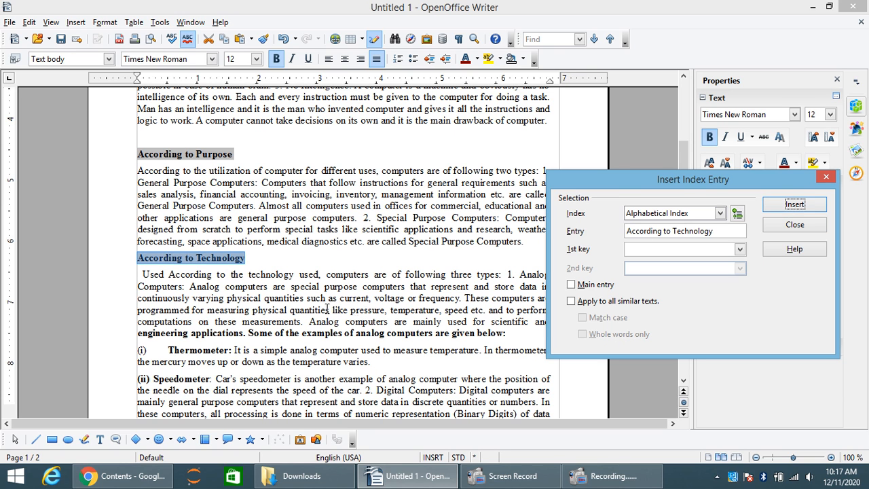
# Insert the bold term "Thermometer:" from item (i) as an alphabetical index entry.
pyautogui.click(230, 333)
pyautogui.scroll(-2, 230, 333)
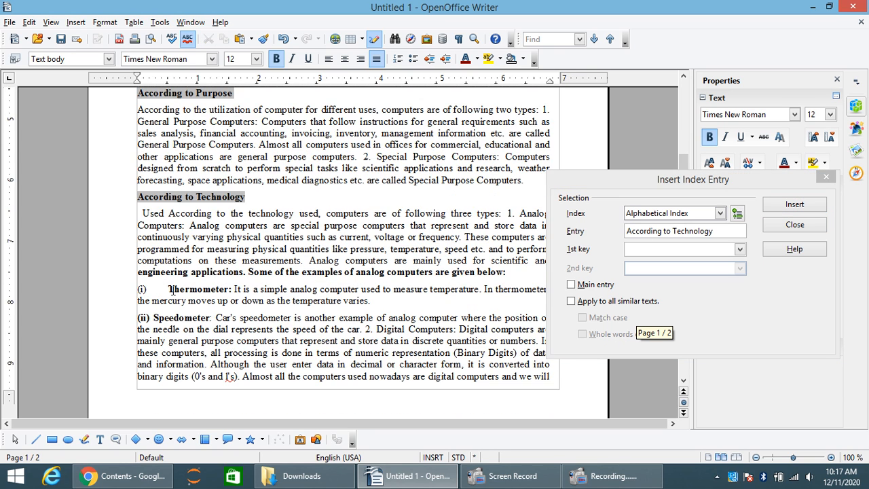
pyautogui.moveTo(168, 289); pyautogui.dragTo(235, 289)
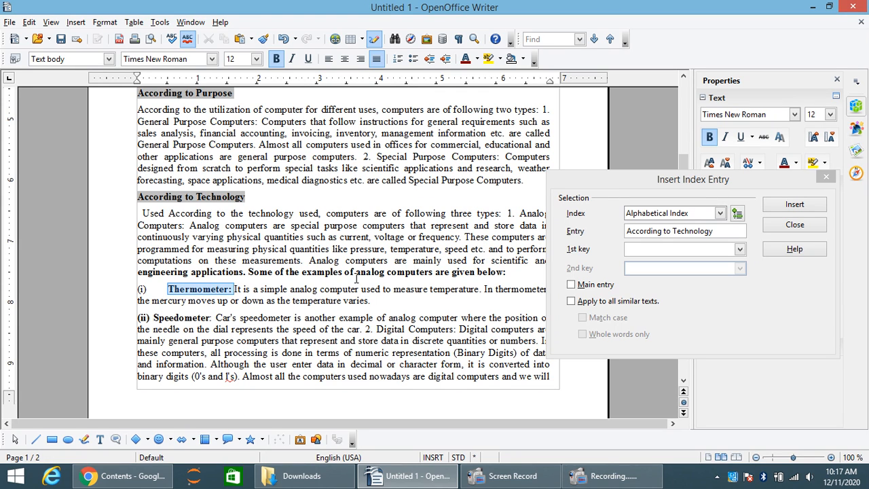
pyautogui.click(727, 232)
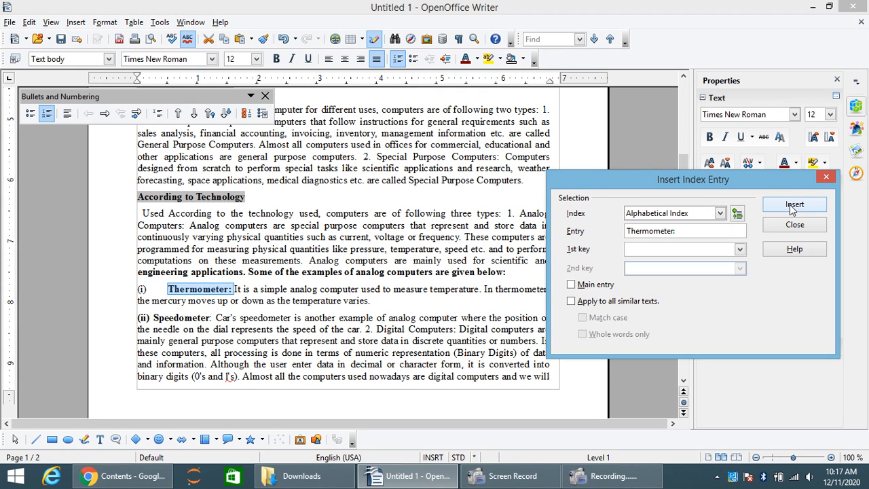
pyautogui.click(792, 206)
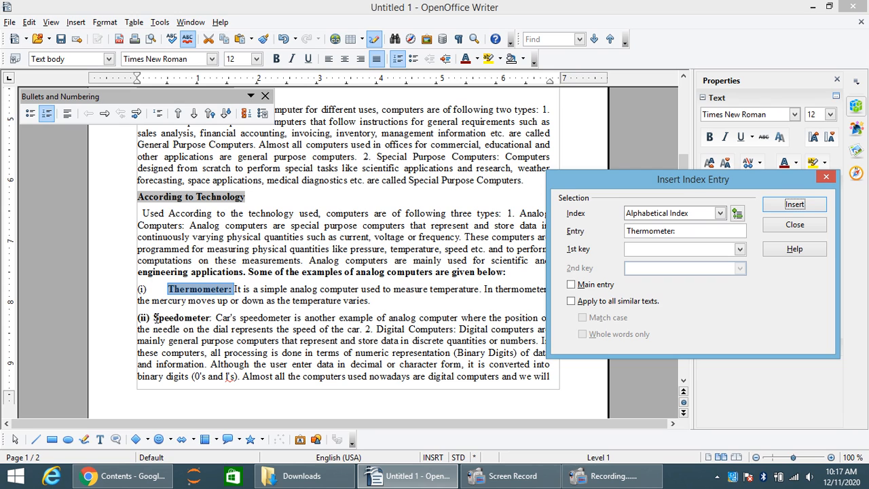
# Insert the bold term "Speedometer:" from item (ii) as an alphabetical index entry.
pyautogui.moveTo(155, 318)
pyautogui.mouseDown()
pyautogui.moveTo(212, 318)
pyautogui.moveTo(154, 318)
pyautogui.mouseUp()
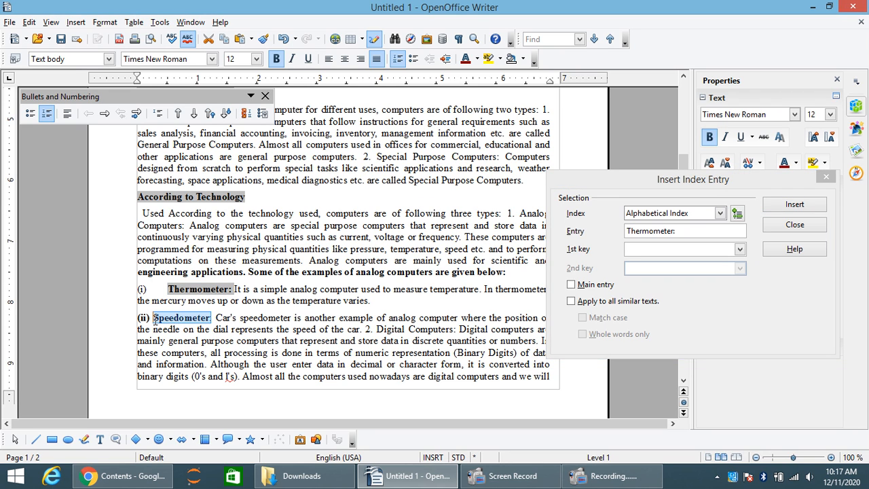
pyautogui.click(720, 233)
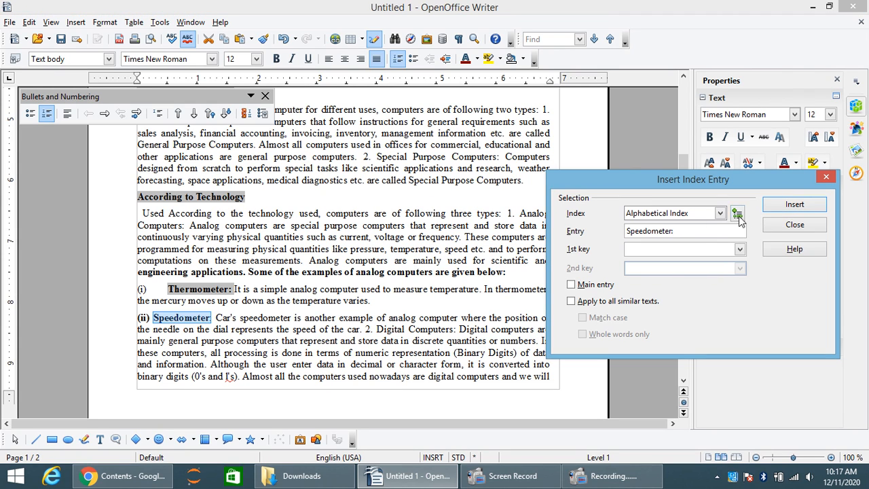
pyautogui.click(779, 208)
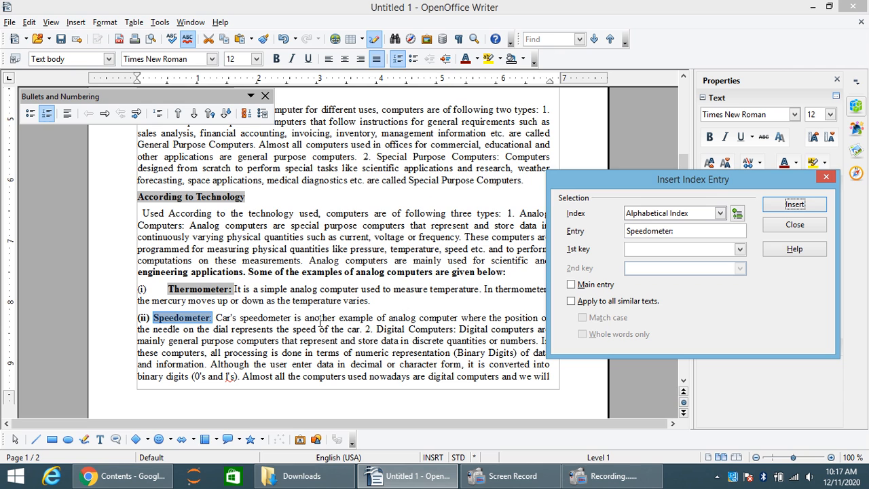
# Insert the "Mainframe Computer:" heading on page 2 as an alphabetical index entry.
pyautogui.click(260, 329)
pyautogui.scroll(-10, 260, 328)
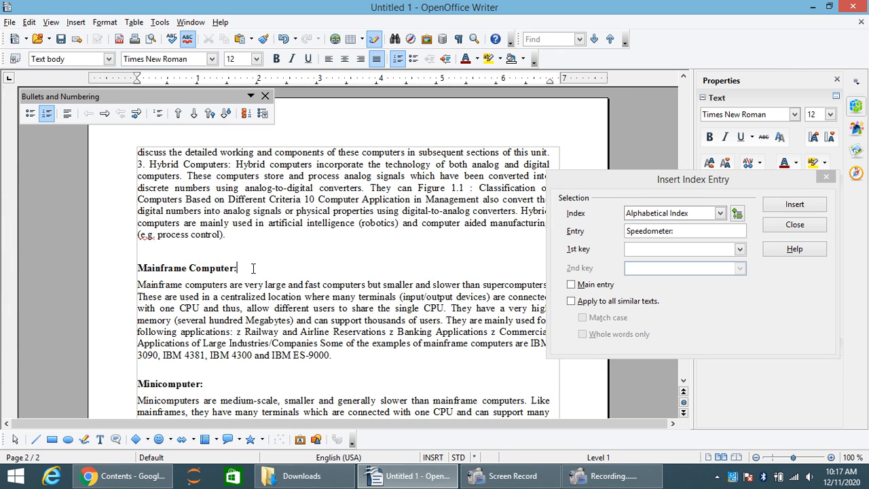
pyautogui.moveTo(253, 269); pyautogui.dragTo(102, 264)
pyautogui.click(675, 234)
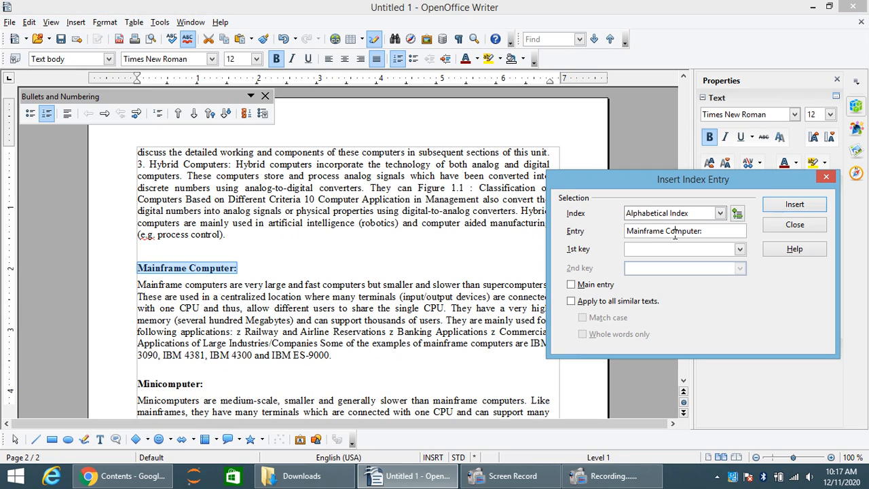
pyautogui.click(795, 204)
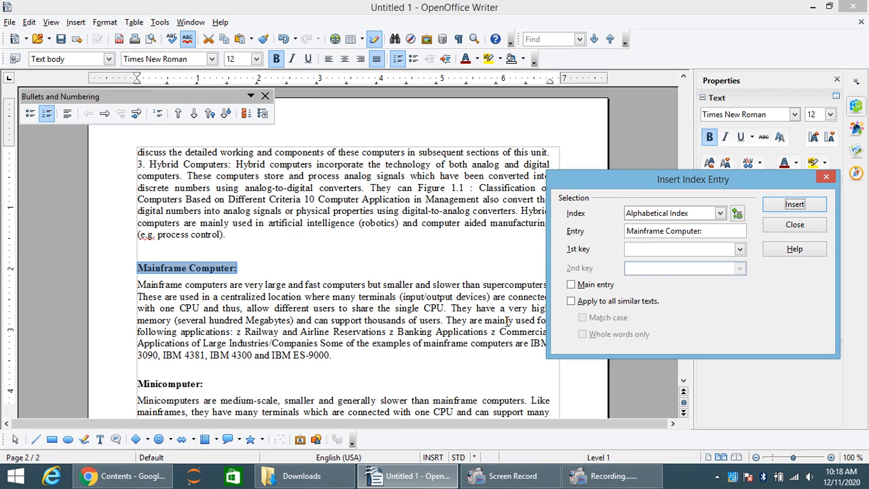
# Insert the "Minicomputer:" heading on page 2 as an alphabetical index entry.
pyautogui.click(224, 384)
pyautogui.moveTo(224, 385); pyautogui.dragTo(102, 381)
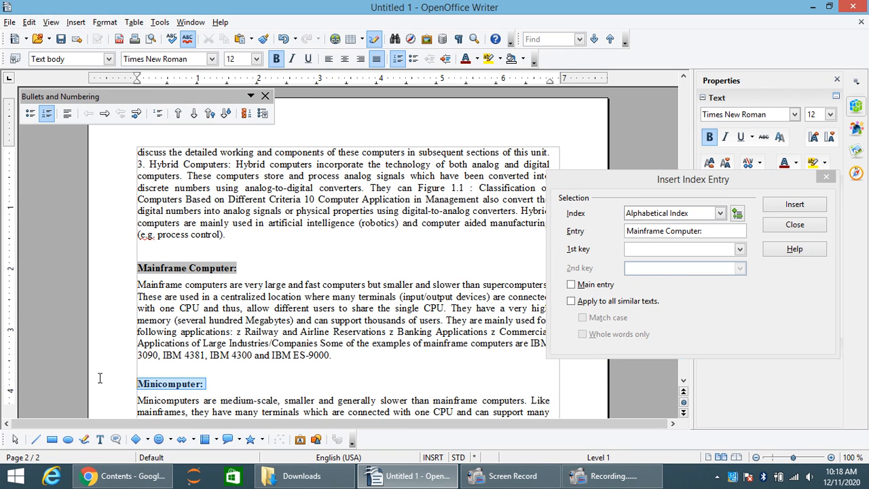
pyautogui.click(657, 231)
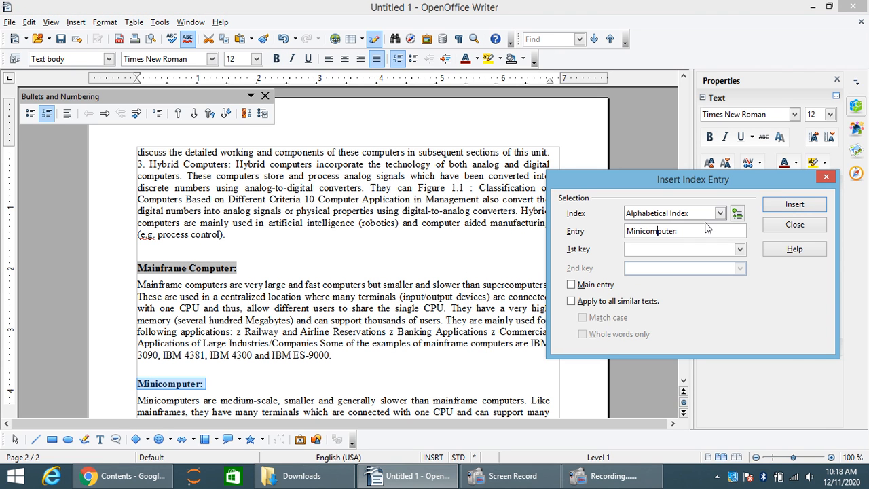
pyautogui.click(787, 205)
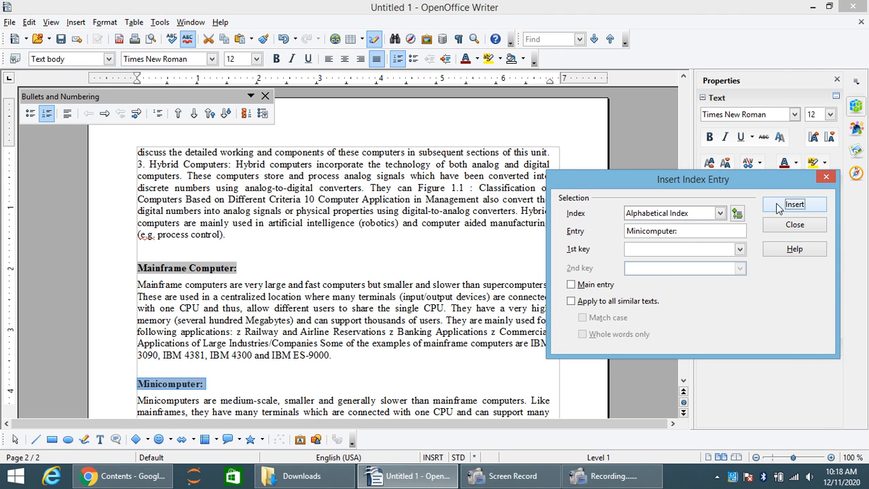
# Place the text cursor on the empty line below the last paragraph of the document.
pyautogui.click(291, 372)
pyautogui.scroll(-10, 291, 372)
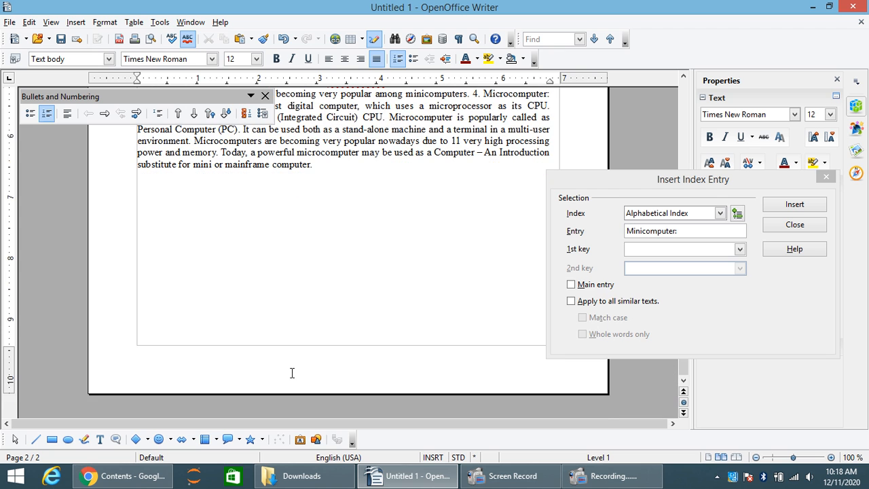
pyautogui.scroll(5, 293, 371)
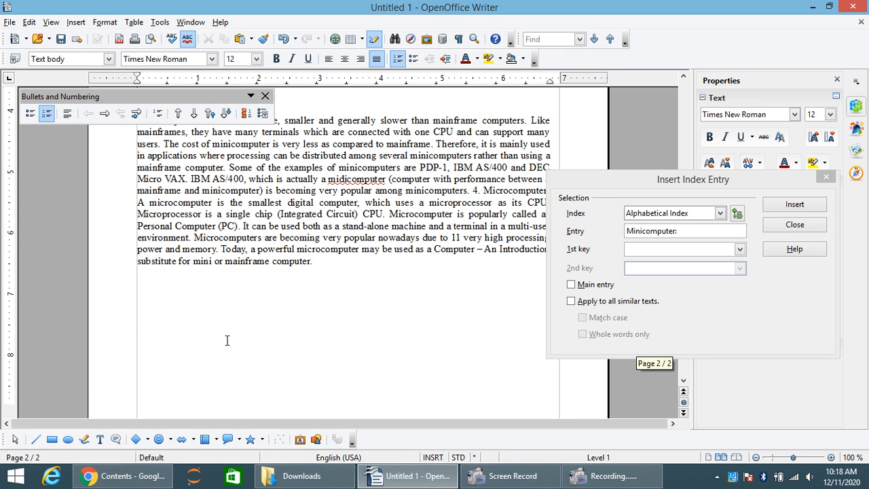
pyautogui.click(373, 272)
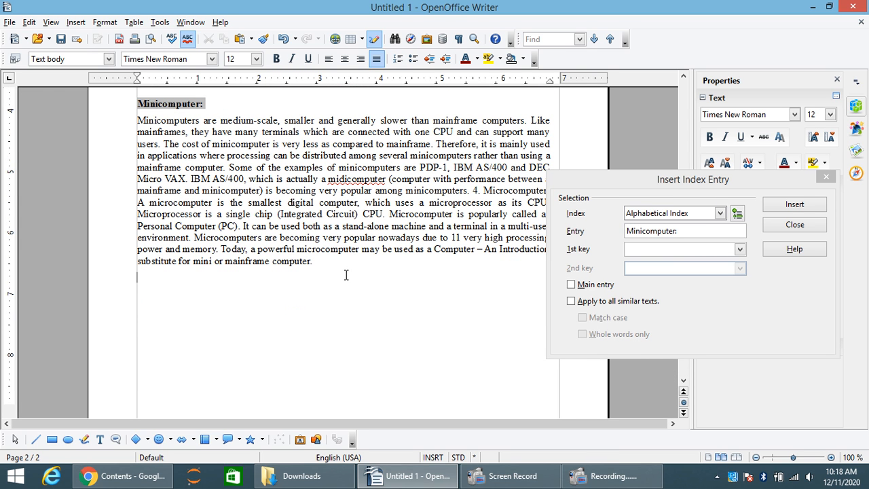
# Add empty lines after the last paragraph until the text cursor reaches a new third page, and close the index entry dialog.
pyautogui.press('Return')
pyautogui.press('Return')
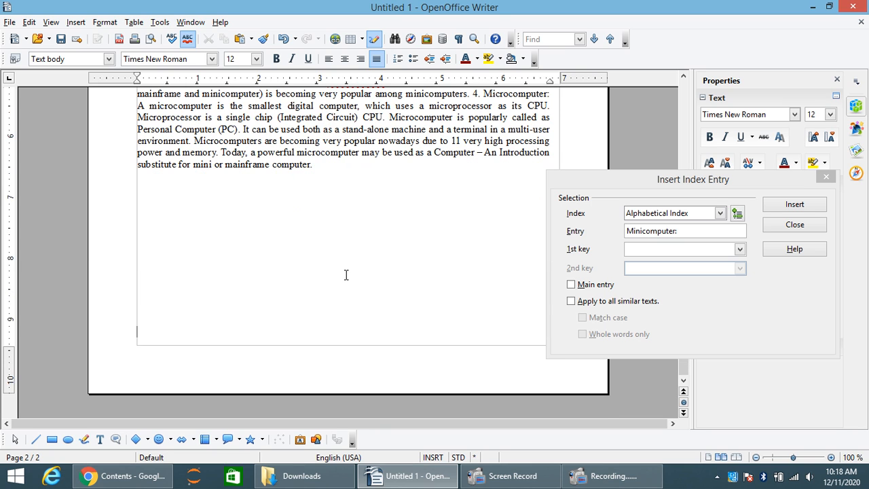
pyautogui.press('Return')
pyautogui.scroll(-3, 346, 275)
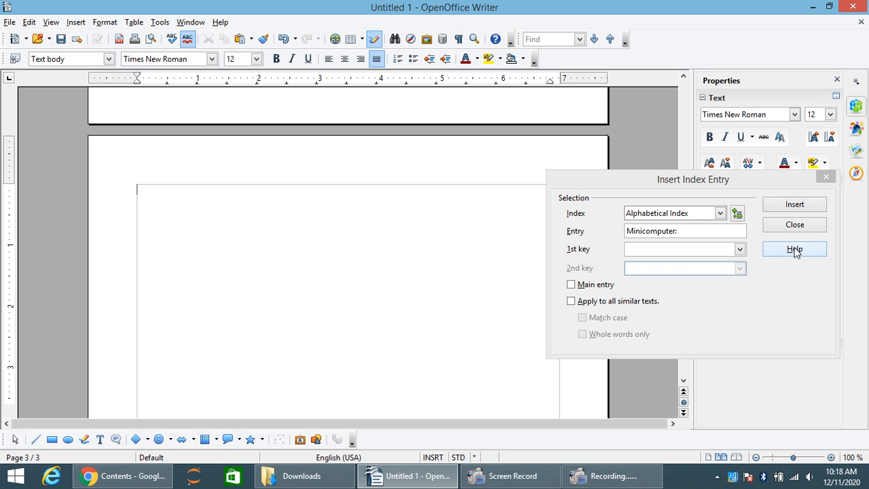
pyautogui.click(787, 227)
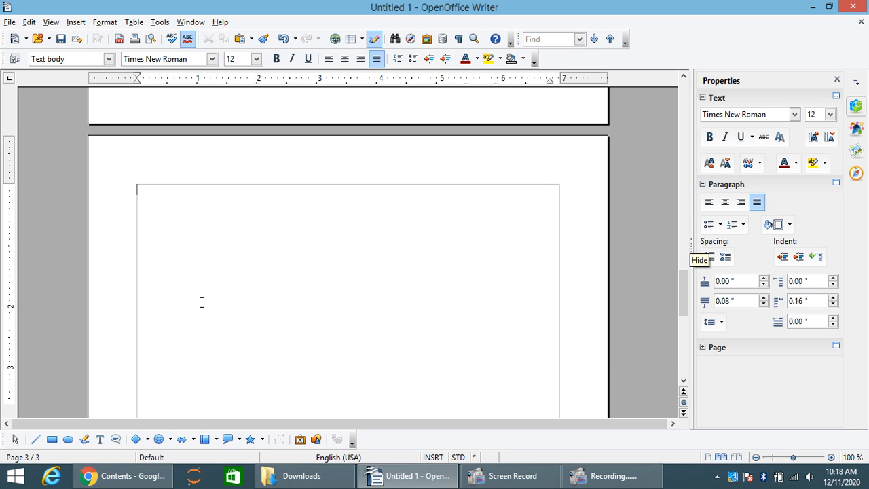
# Open the Insert Index/Table dialog for the empty third page and move it clear of the page's text area.
pyautogui.click(75, 23)
pyautogui.moveTo(125, 246)
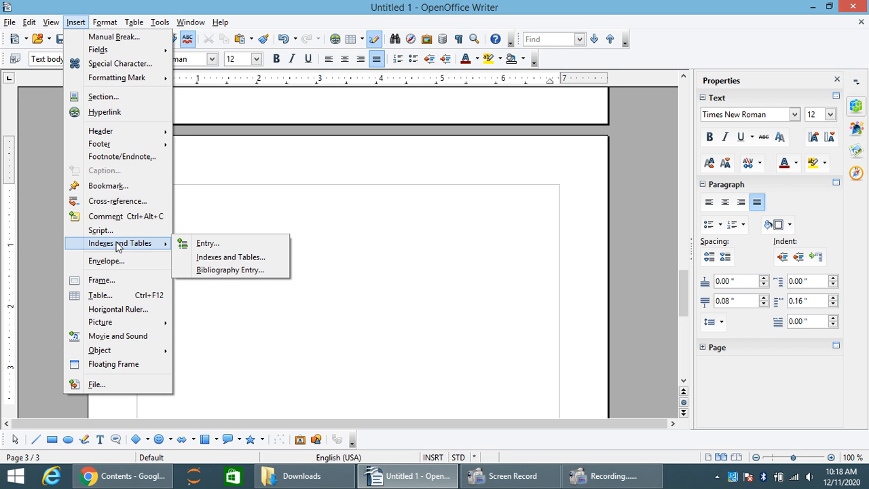
pyautogui.click(229, 258)
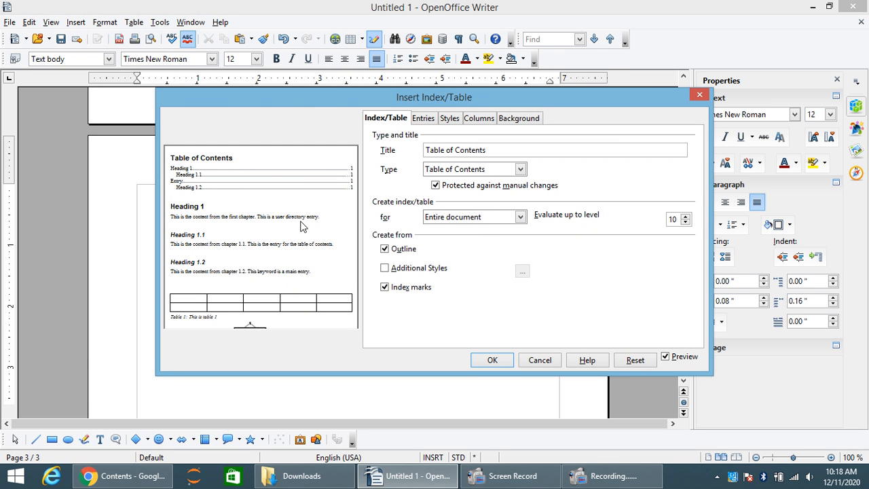
pyautogui.moveTo(490, 93); pyautogui.dragTo(558, 72)
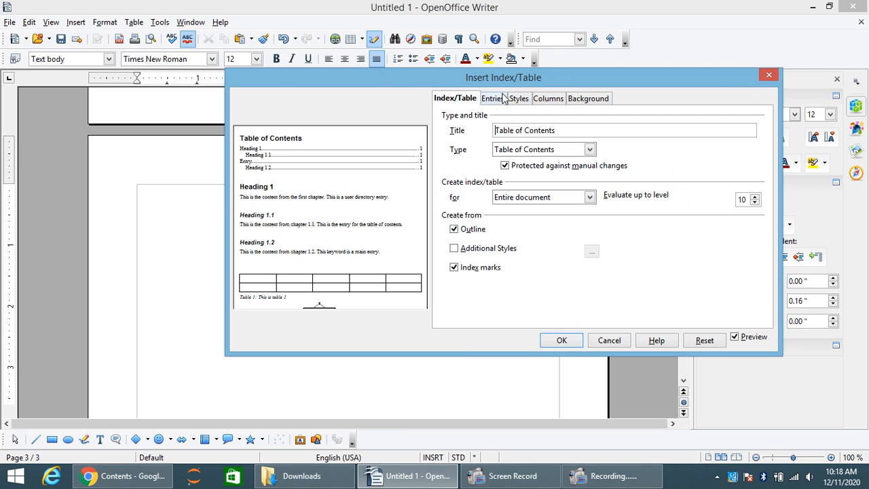
# Review the Entries, Styles, Columns and Background settings of the index, ending at the type and title settings.
pyautogui.click(504, 99)
pyautogui.click(521, 100)
pyautogui.click(541, 102)
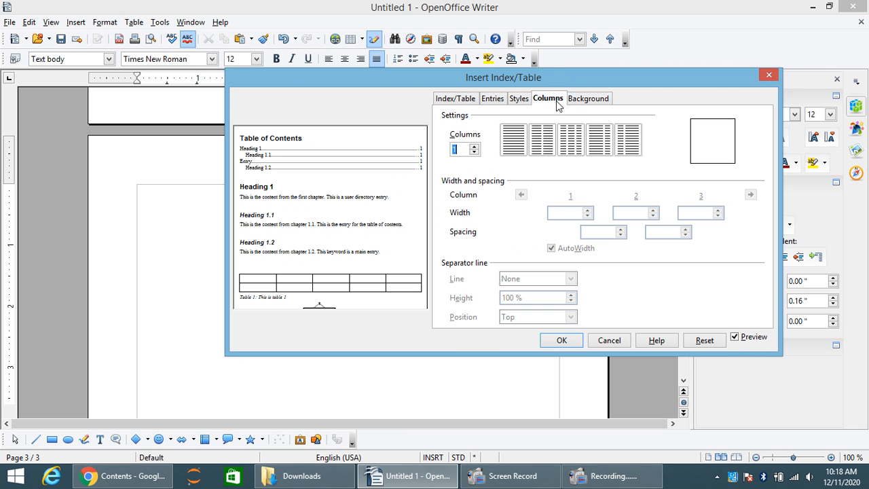
pyautogui.click(581, 102)
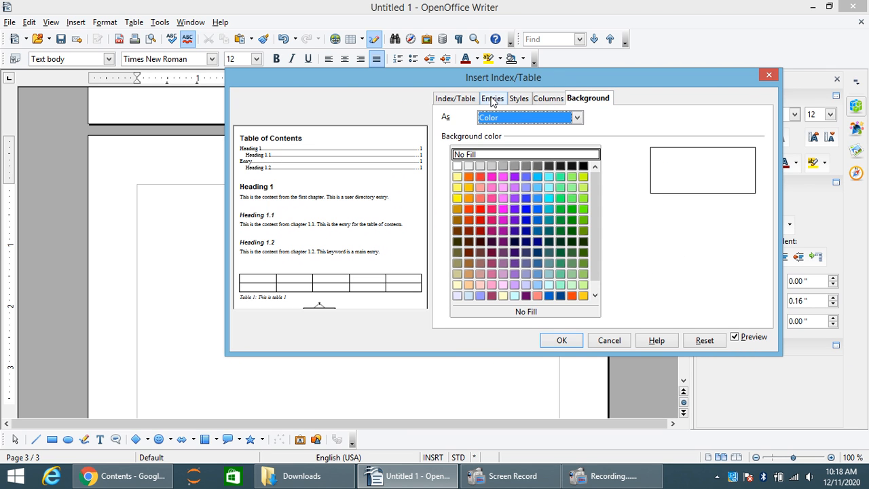
pyautogui.click(492, 100)
pyautogui.click(464, 101)
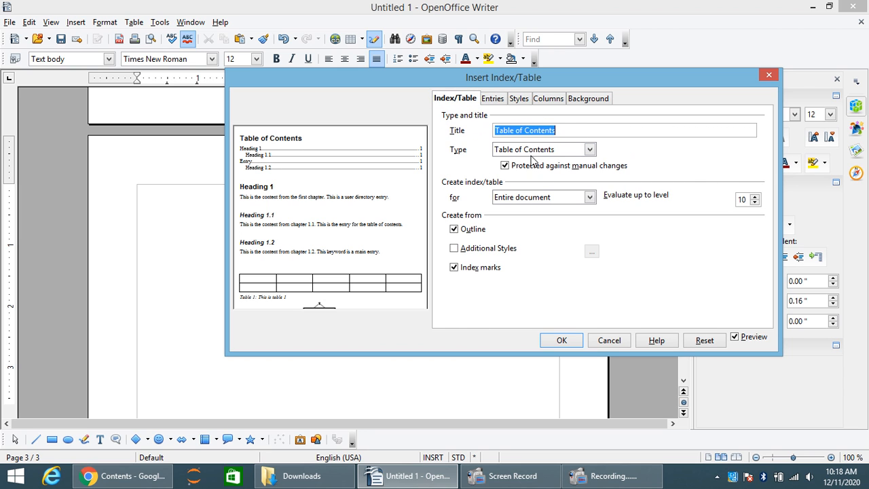
# Insert an index of type Alphabetical Index with the title "Table of content" on page 3.
pyautogui.click(589, 149)
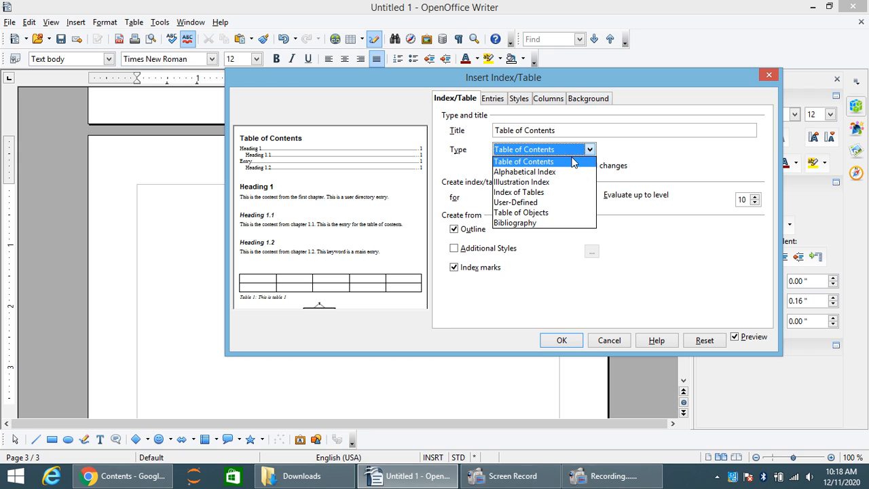
pyautogui.click(557, 174)
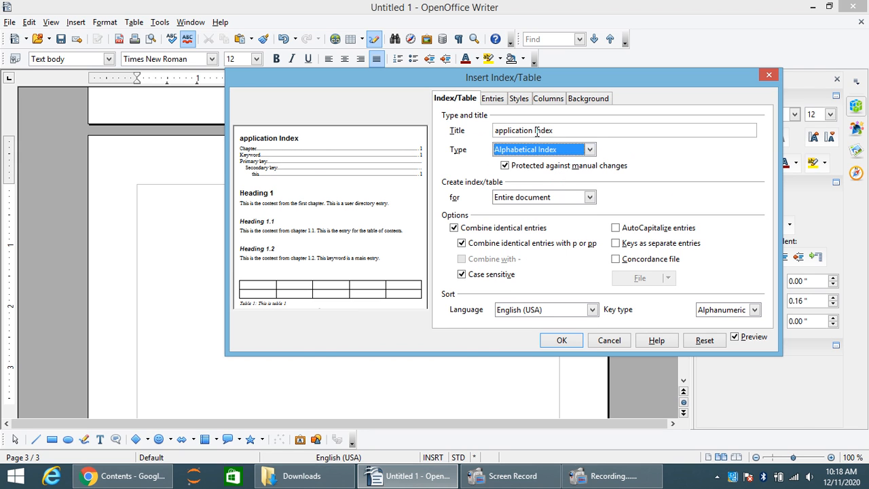
pyautogui.moveTo(560, 131); pyautogui.dragTo(476, 131)
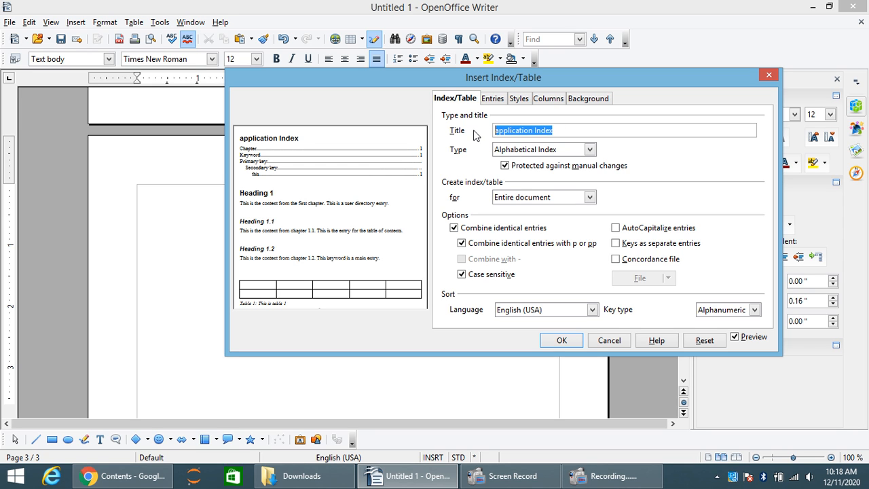
pyautogui.write('T')
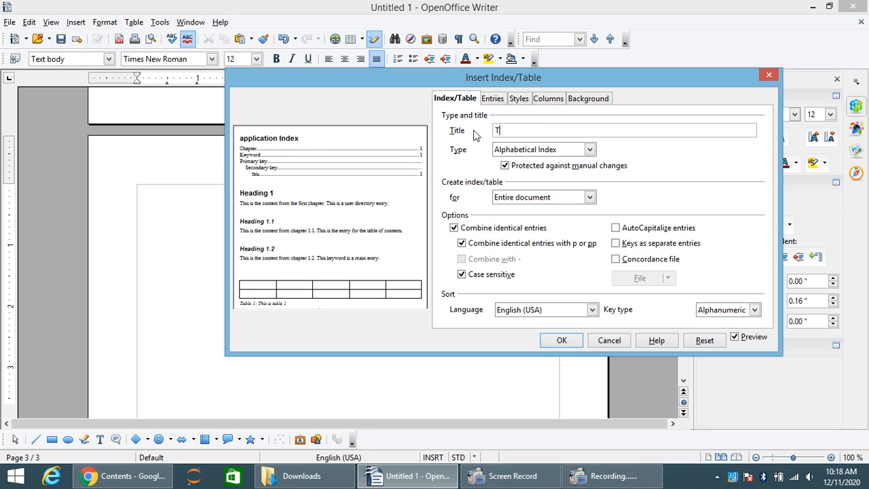
pyautogui.write('able of content')
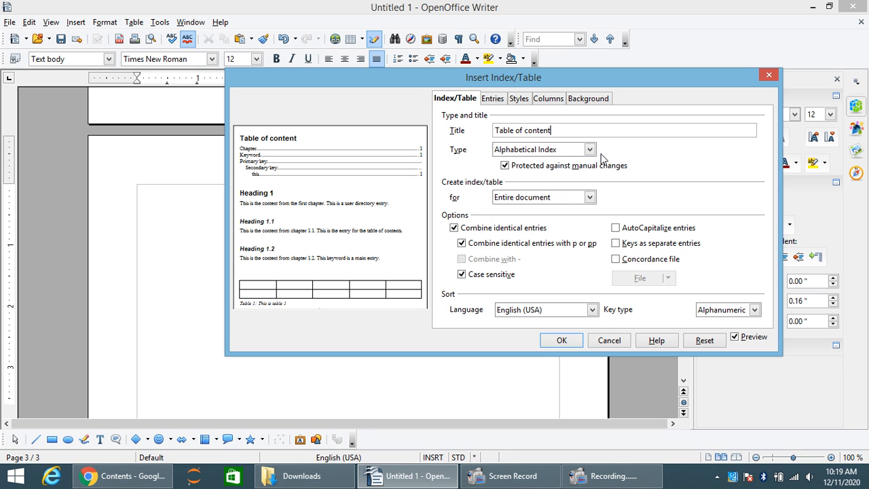
pyautogui.click(572, 339)
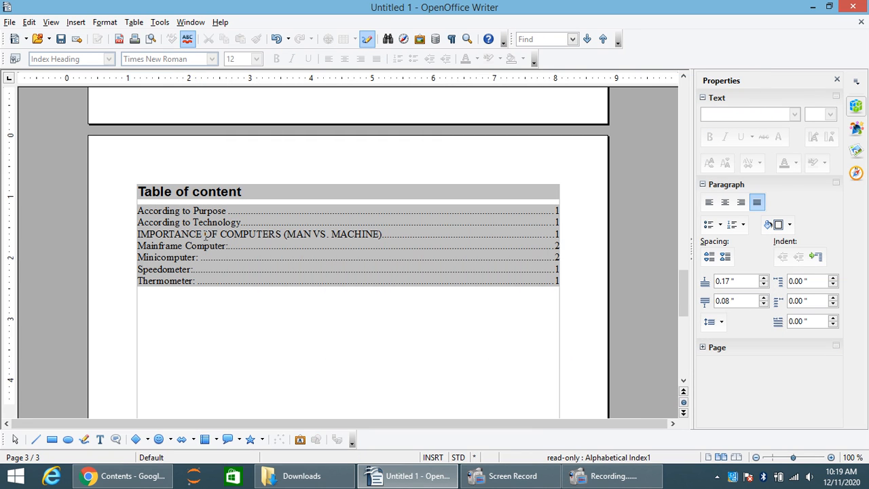
# Examine the inserted index at a larger zoom and compare its entries with the marked headings throughout the document.
pyautogui.scroll(4, 246, 253)
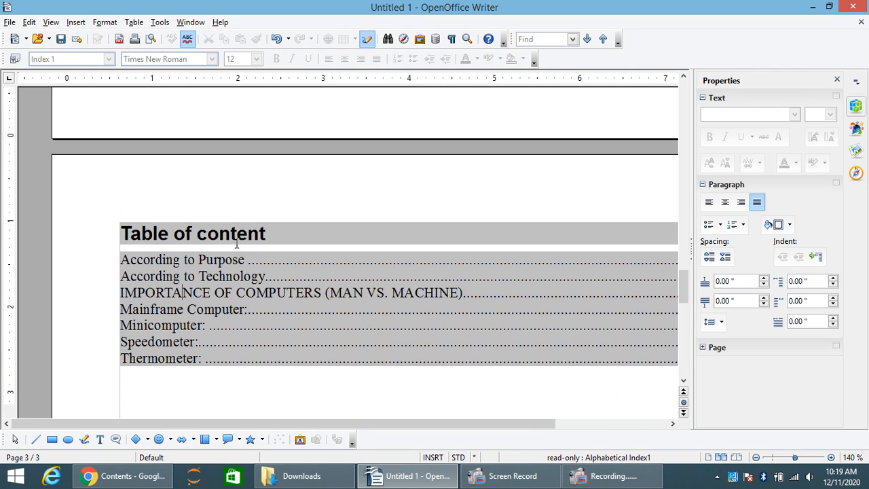
pyautogui.scroll(-3, 269, 246)
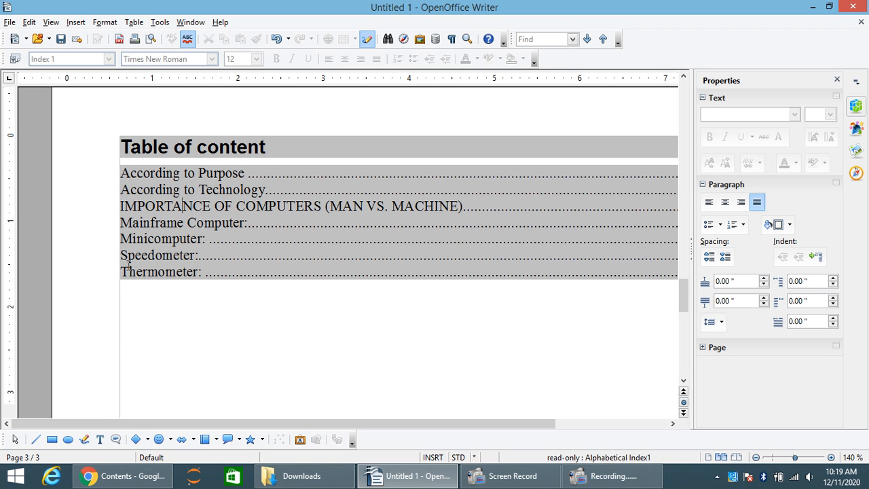
pyautogui.scroll(15, 255, 270)
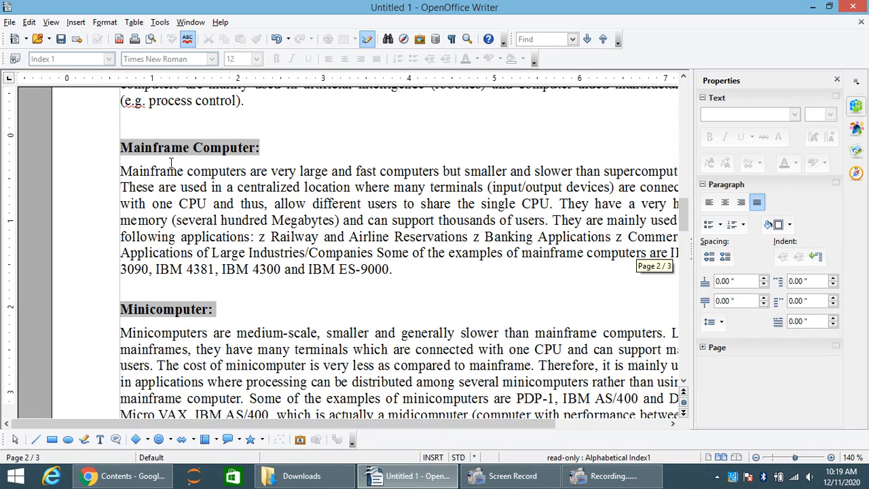
pyautogui.scroll(10, 250, 178)
pyautogui.scroll(8, 253, 177)
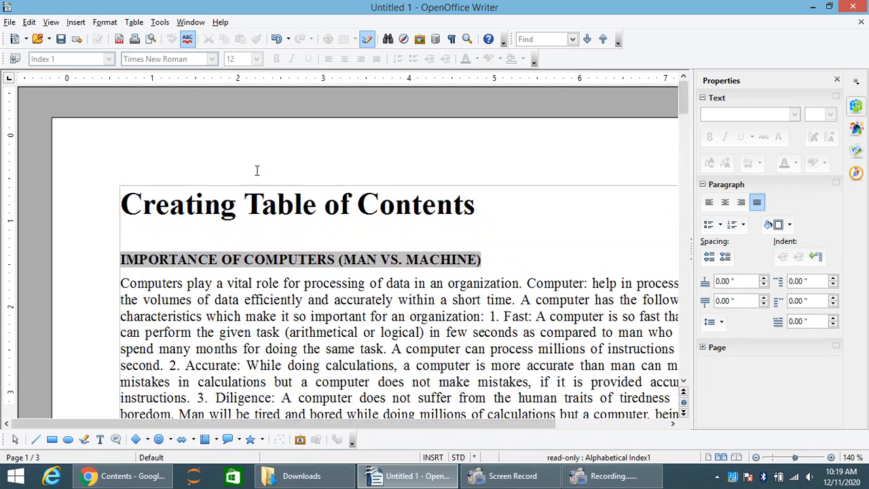
pyautogui.scroll(-6, 253, 173)
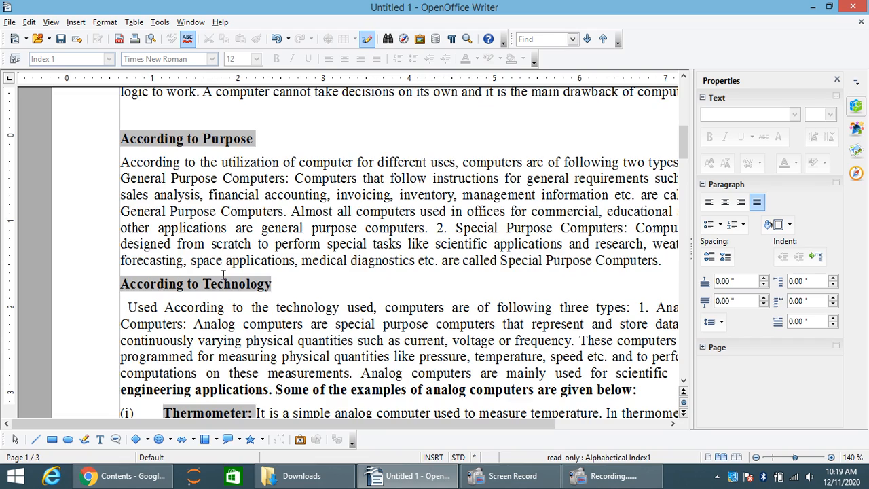
pyautogui.scroll(-6, 224, 275)
pyautogui.scroll(-15, 175, 245)
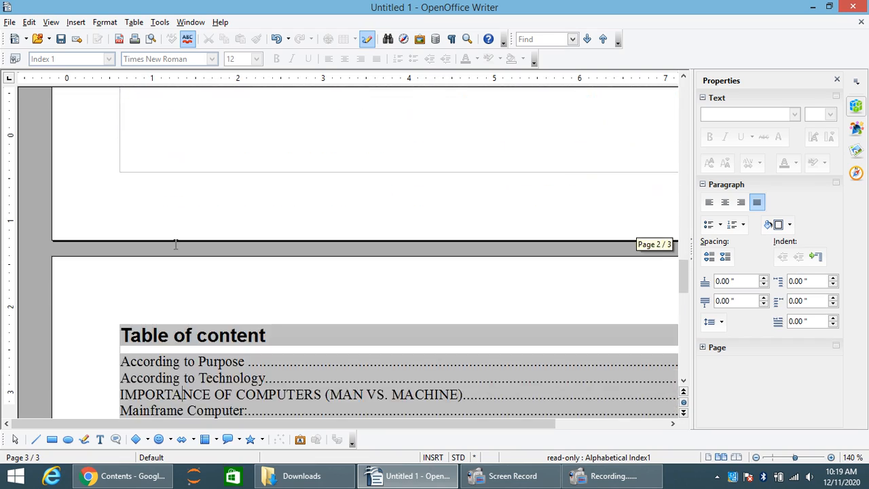
pyautogui.scroll(-1, 176, 244)
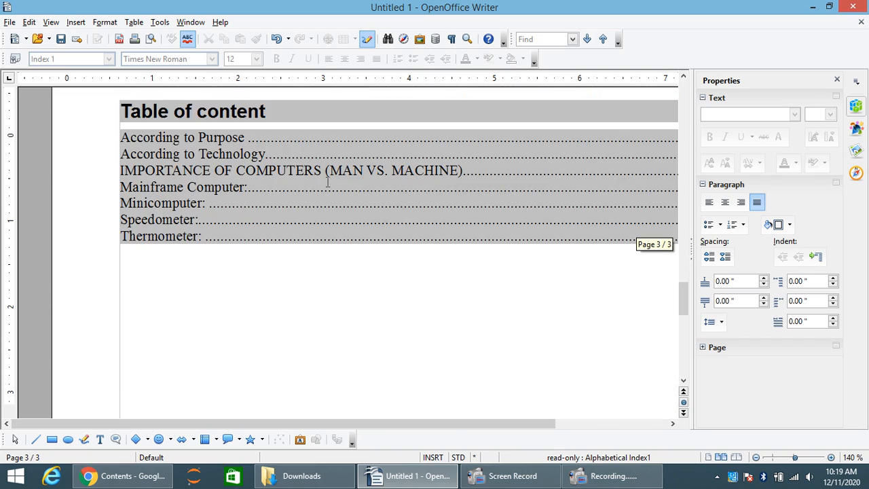
pyautogui.scroll(-3, 338, 190)
# Delete the marked "Mainframe Computer:" heading on page 2.
pyautogui.scroll(2, 514, 160)
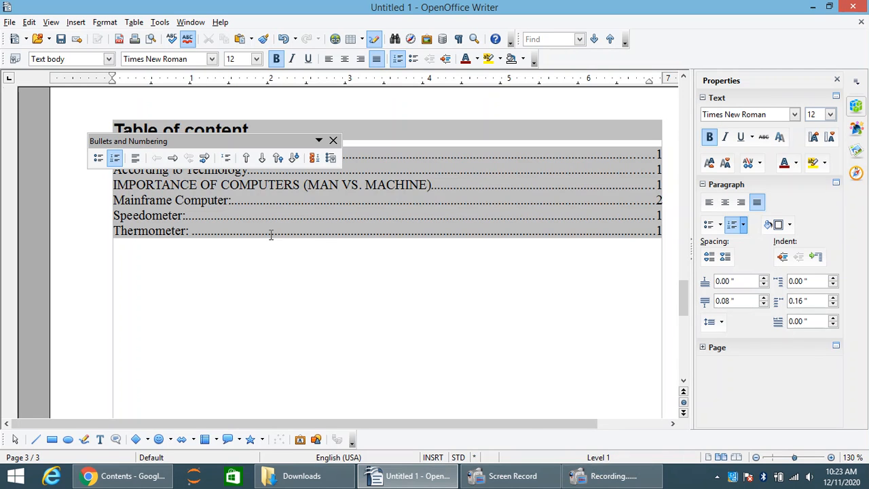
pyautogui.scroll(10, 270, 228)
pyautogui.scroll(-6, 269, 228)
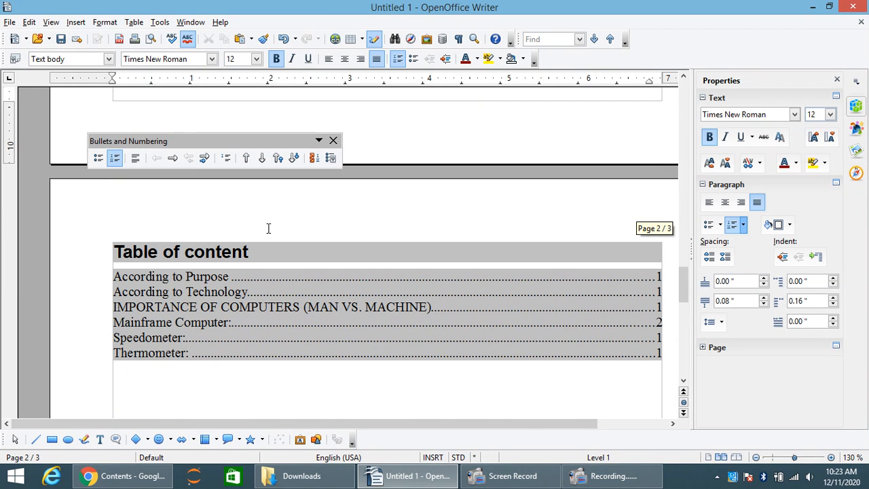
pyautogui.scroll(-2, 269, 228)
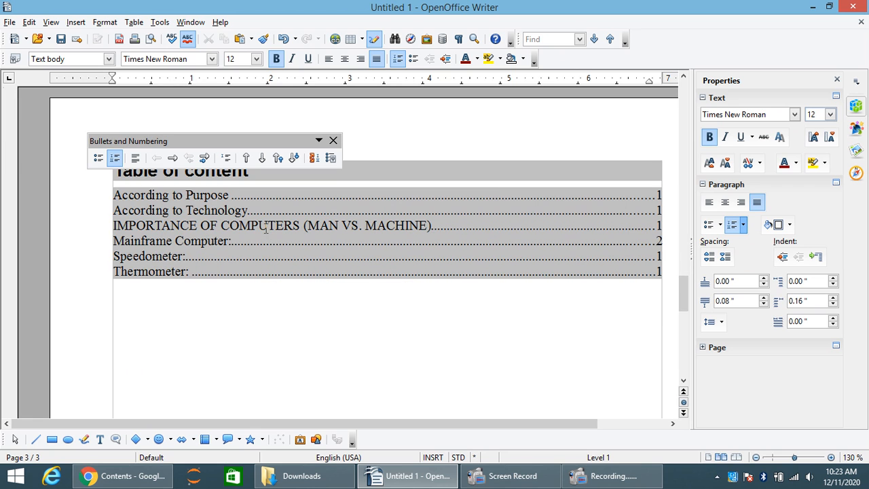
pyautogui.scroll(20, 258, 173)
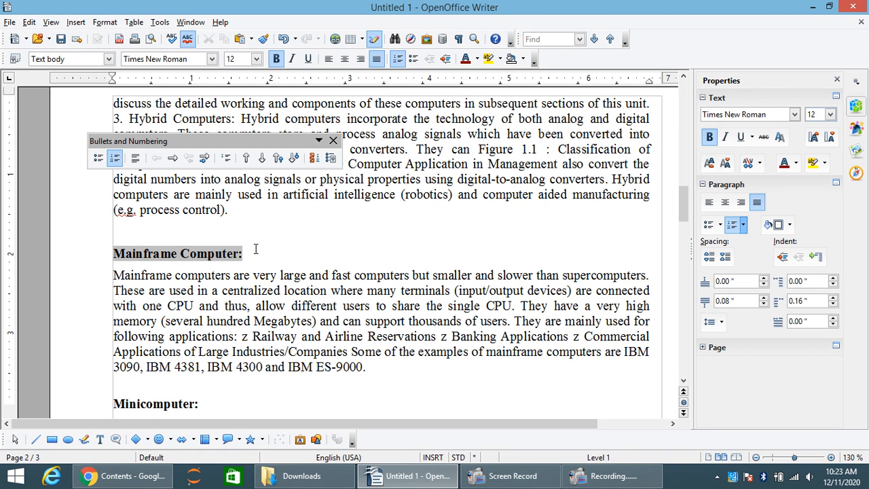
pyautogui.moveTo(255, 248); pyautogui.dragTo(93, 250)
pyautogui.press('Delete')
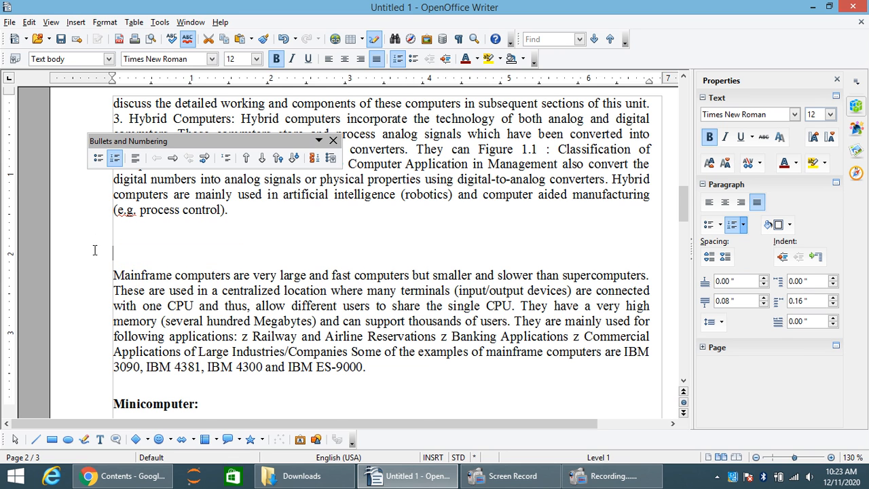
# Update the "Table of content" index on page 3 to match the edited headings.
pyautogui.scroll(-12, 258, 260)
pyautogui.scroll(-5, 258, 261)
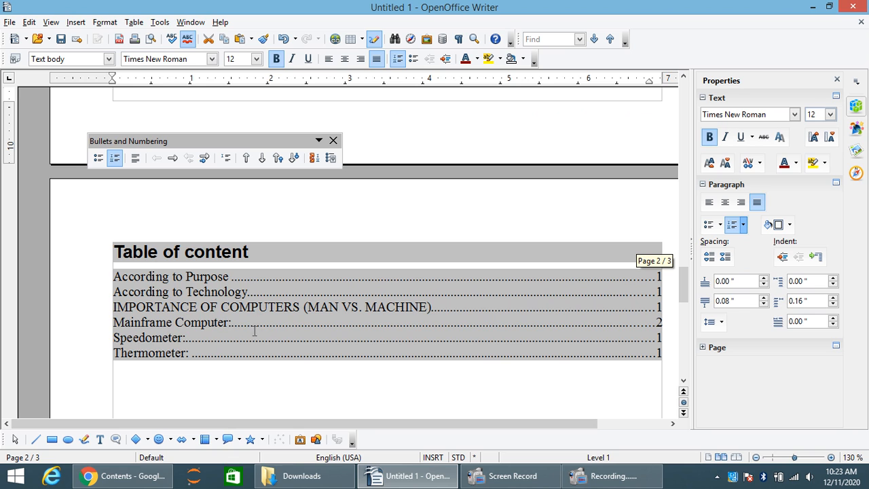
pyautogui.rightClick(295, 325)
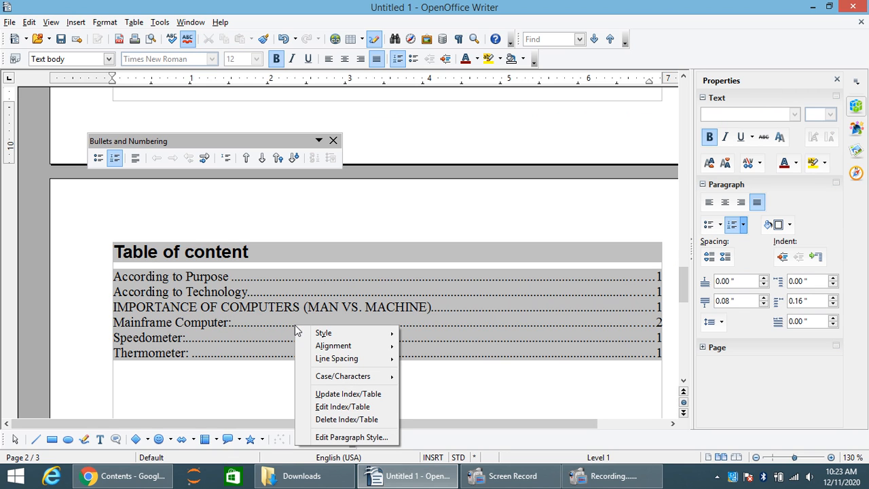
pyautogui.click(332, 395)
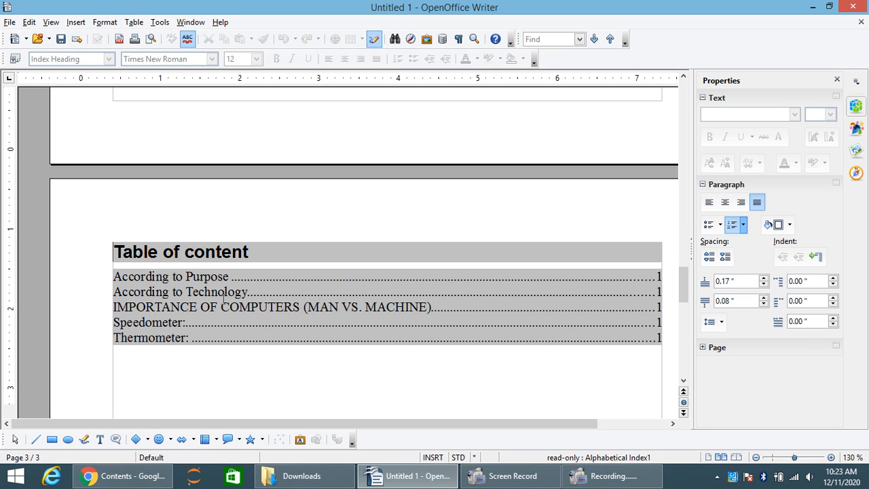
pyautogui.scroll(15, 223, 299)
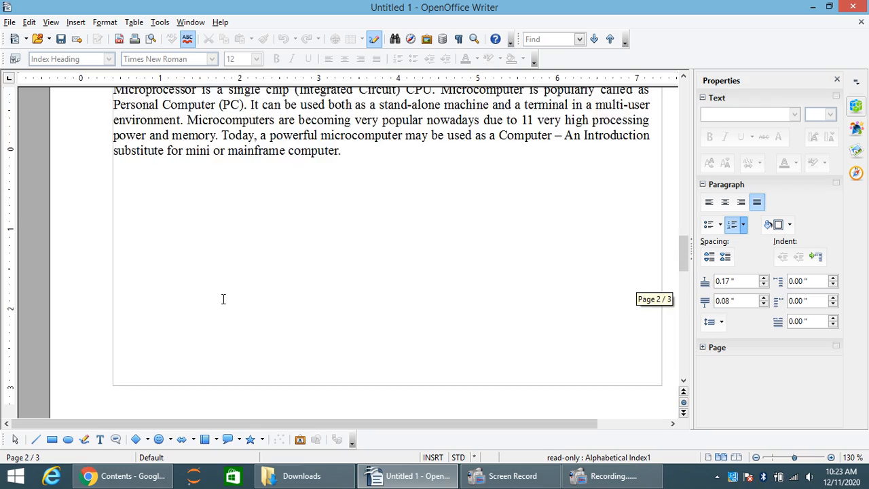